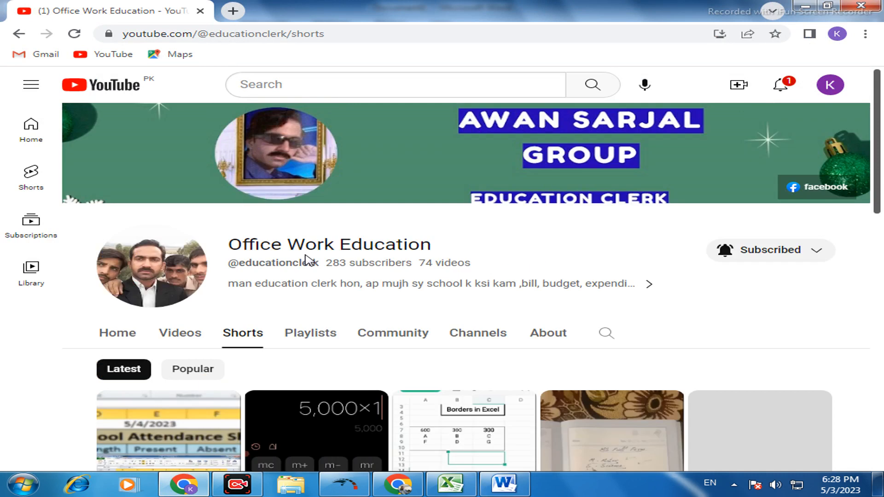
Browse the Office Work Education channel's Shorts, Home and Videos pages.
scroll(307, 260, "down", 1)
scroll(307, 260, "down", 2)
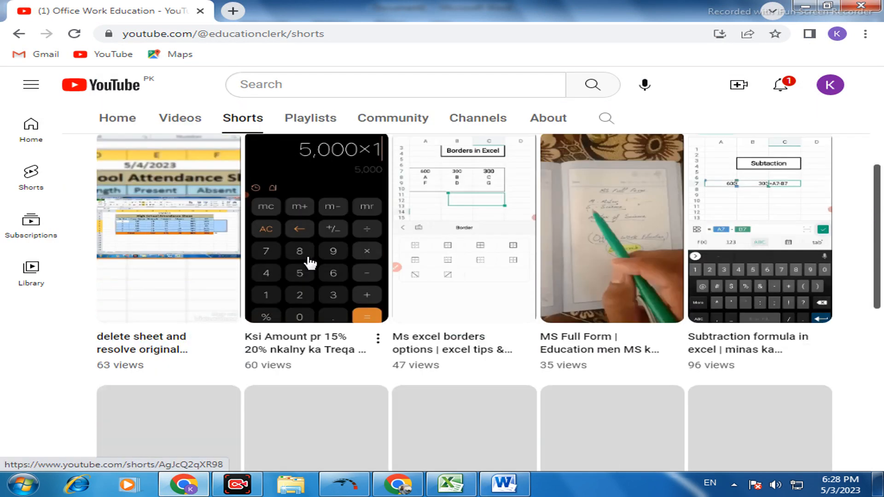
scroll(309, 263, "up", 3)
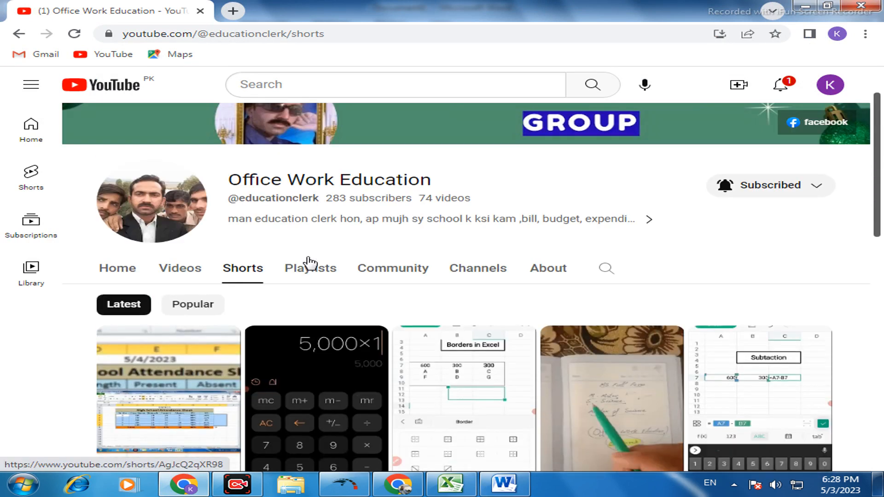
left_click(131, 278)
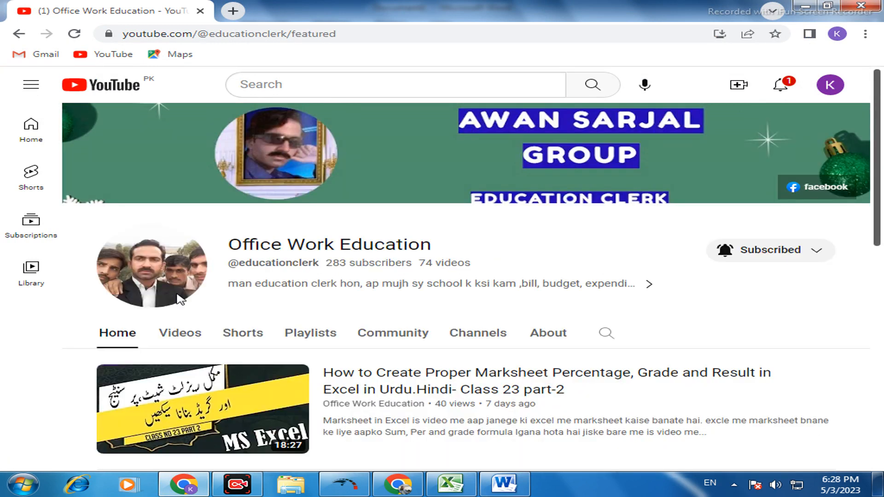
left_click(191, 339)
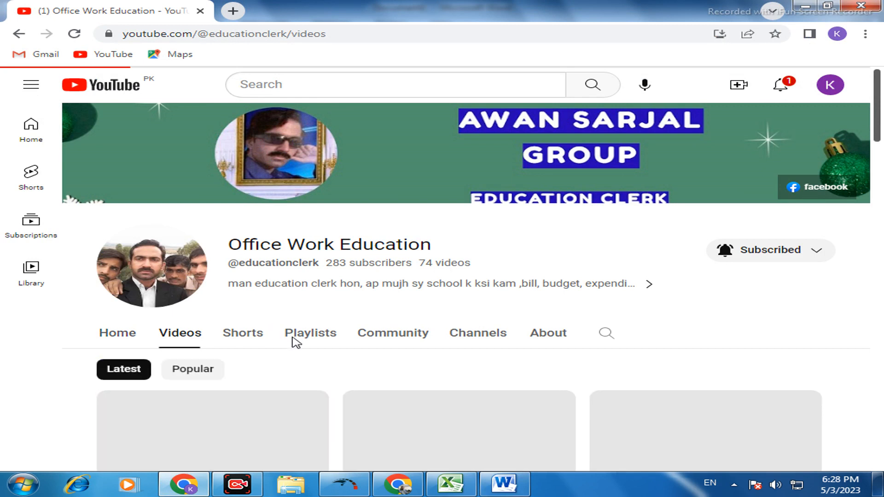
scroll(292, 332, "down", 1)
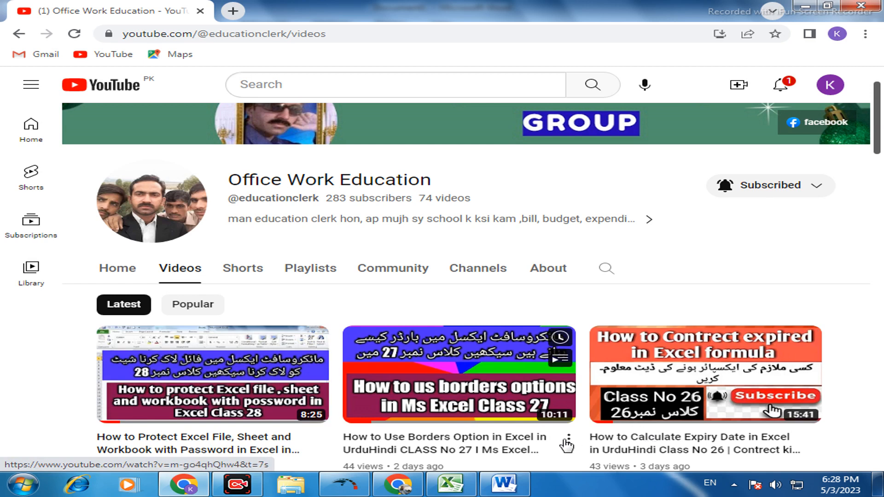
Switch to Word to show the Class No 29 title, and bring up the expenditure workbook in Excel.
left_click(517, 479)
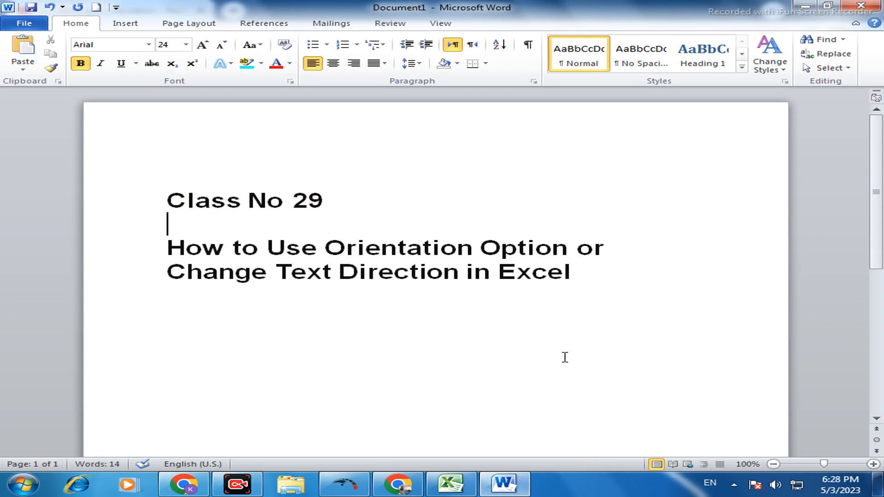
key("alt+Tab")
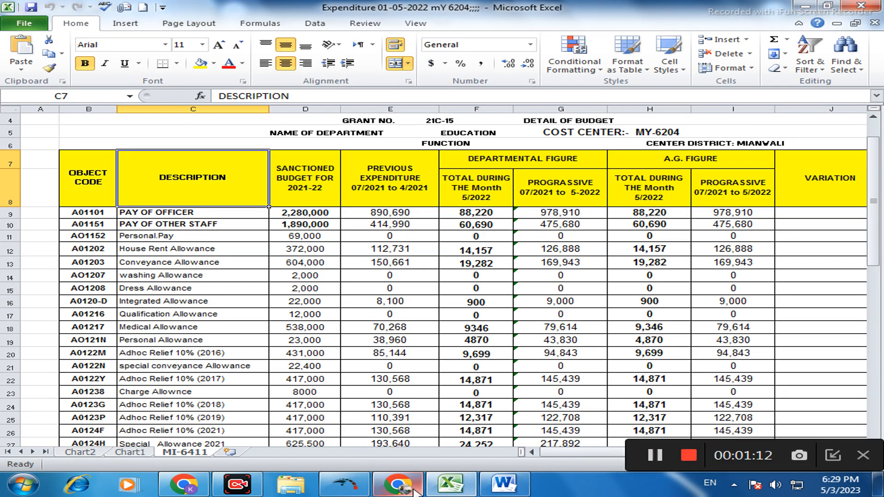
mouse_move(450, 483)
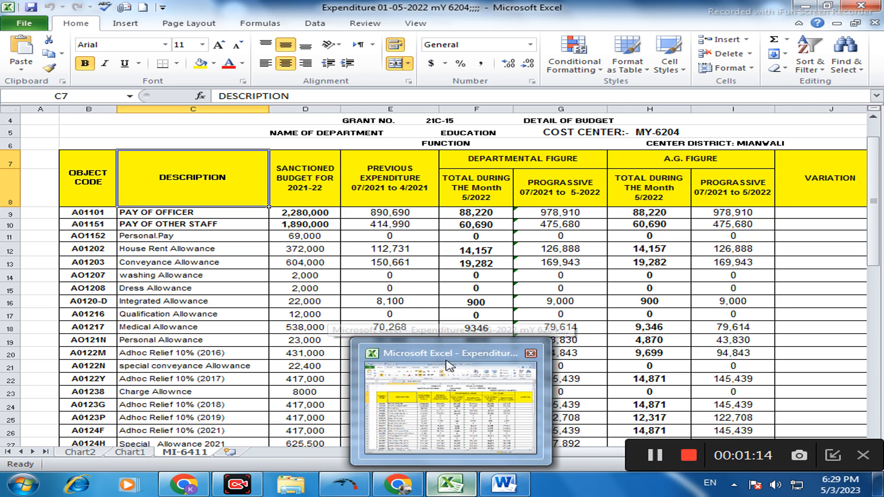
left_click(449, 433)
left_click_drag(88, 182, 831, 181)
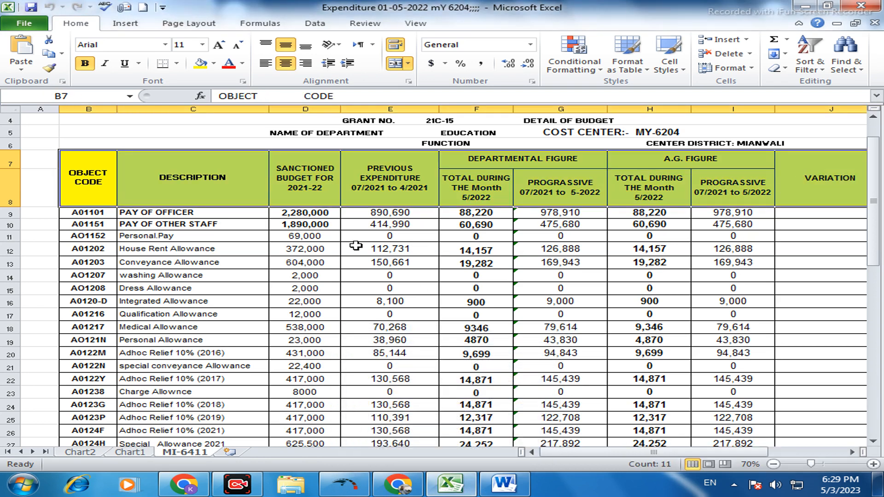
left_click(177, 236)
left_click_drag(69, 193, 802, 175)
left_click(242, 275)
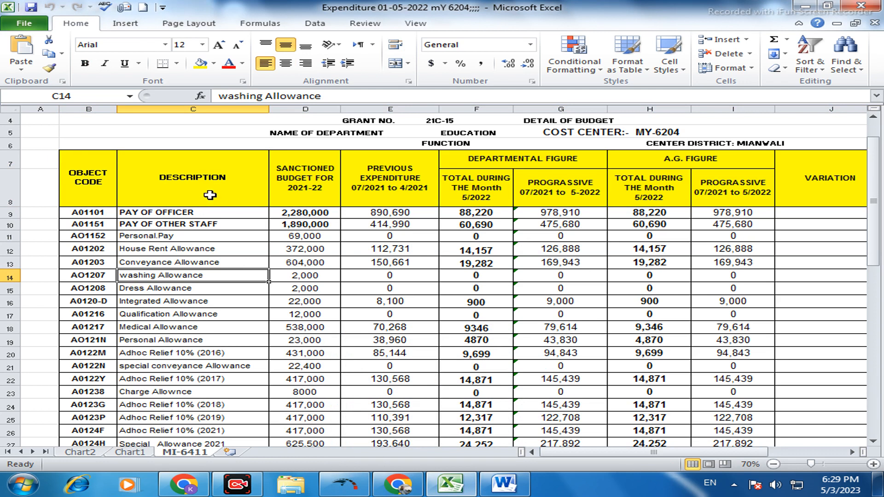
Angle the text of the DESCRIPTION header cell counterclockwise.
left_click(210, 195)
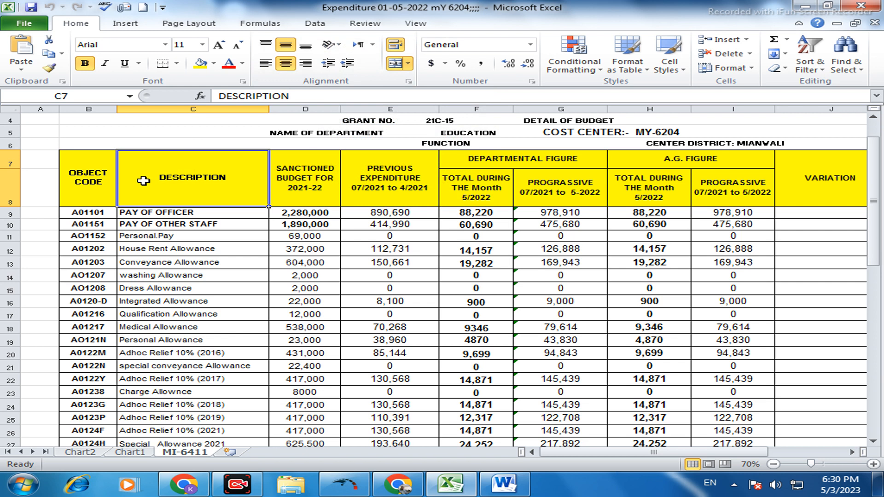
left_click(337, 46)
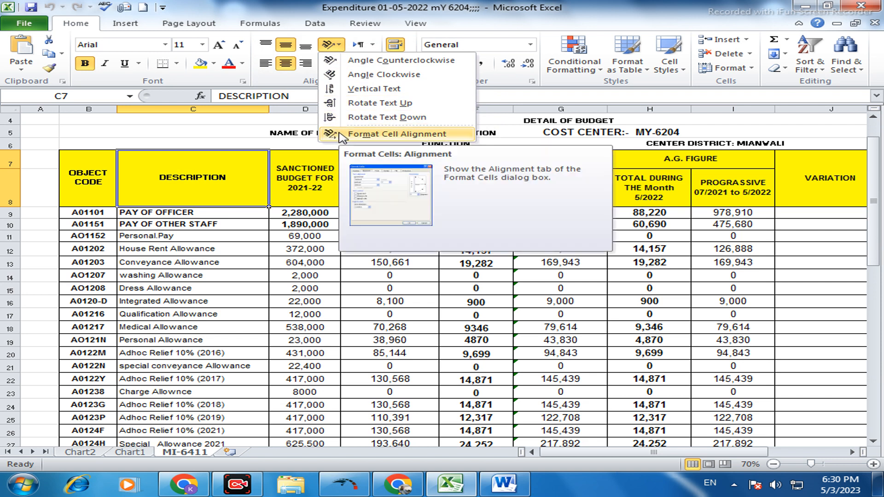
left_click(398, 63)
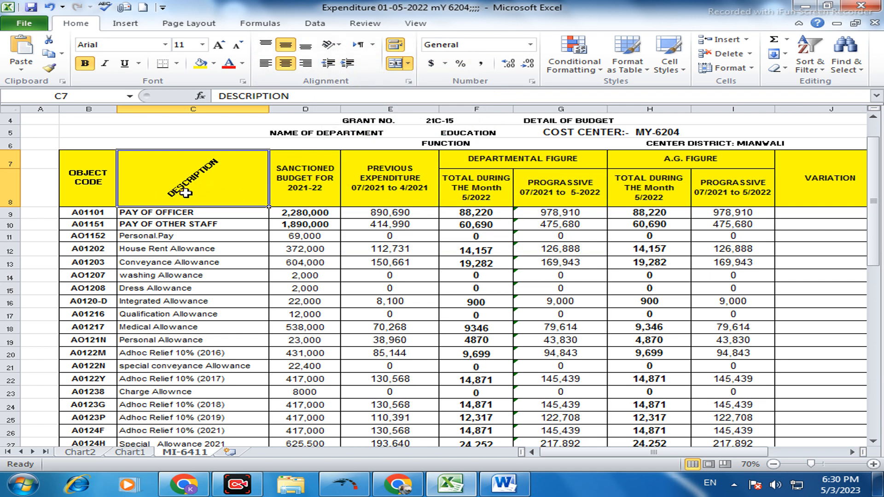
Angle the SANCTIONED BUDGET and OBJECT CODE headers counterclockwise, and widen the SANCTIONED BUDGET column slightly.
left_click(310, 181)
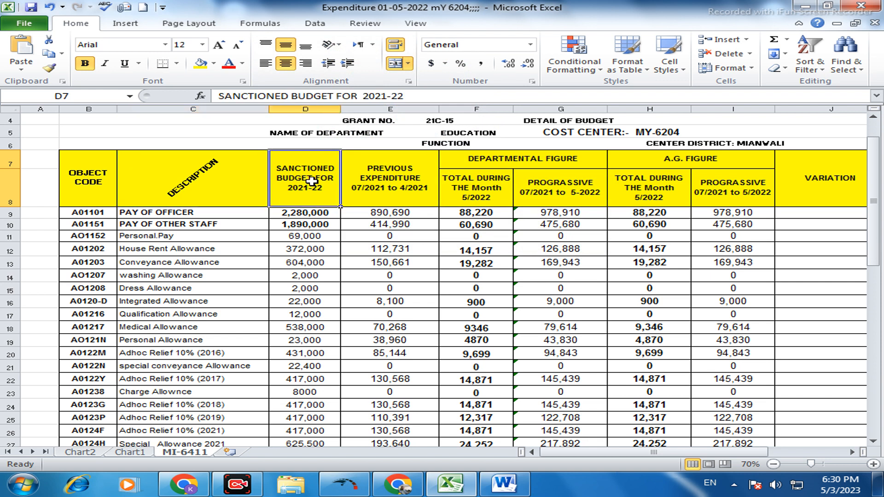
left_click(334, 46)
left_click(355, 61)
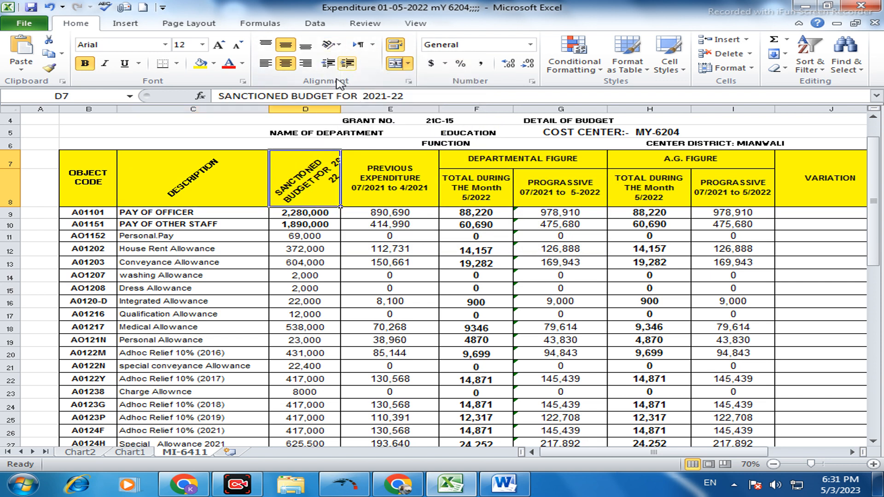
left_click(83, 189)
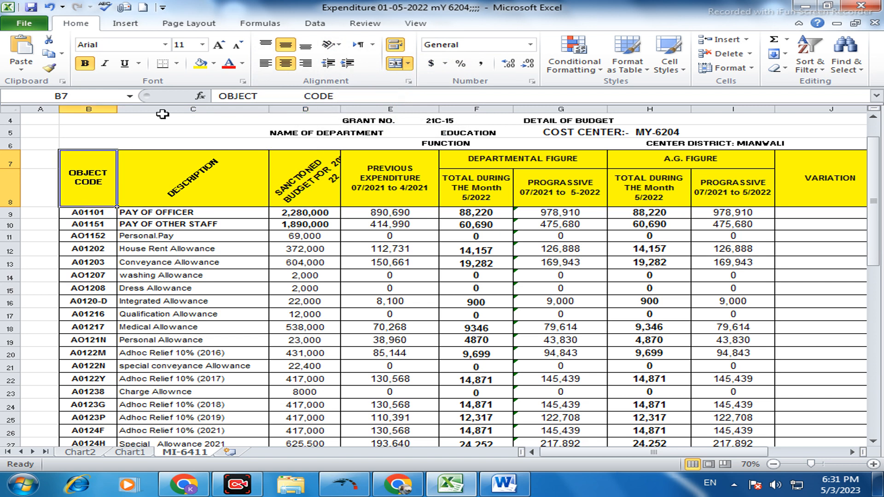
left_click(335, 45)
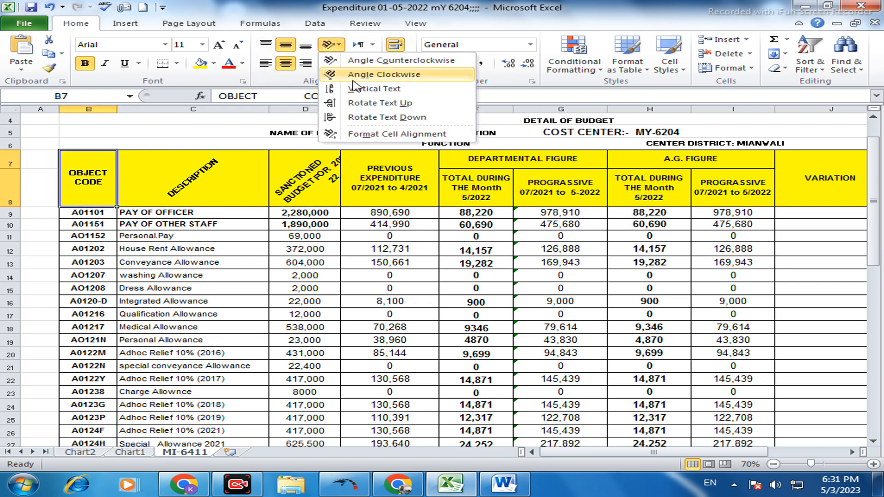
left_click(366, 64)
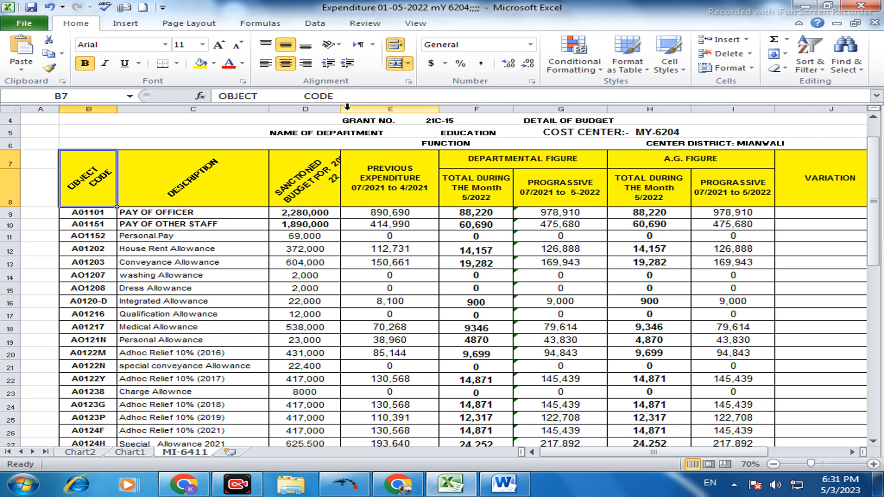
left_click_drag(340, 108, 360, 108)
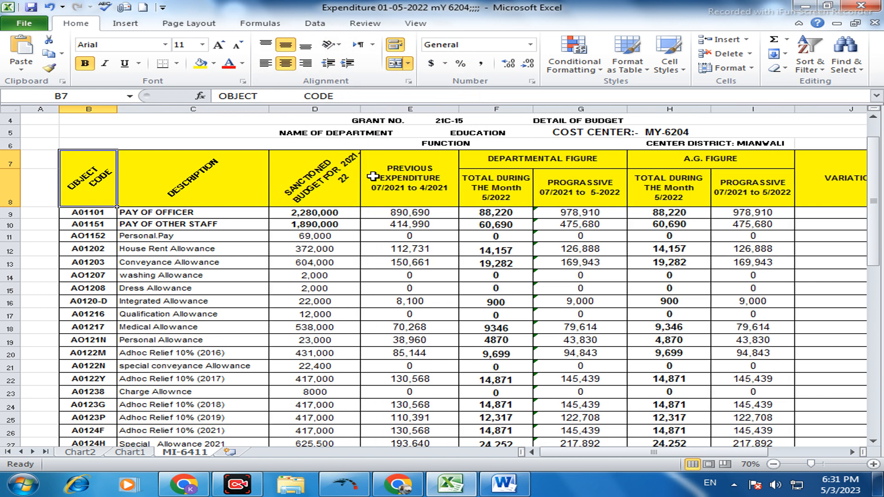
left_click(328, 177)
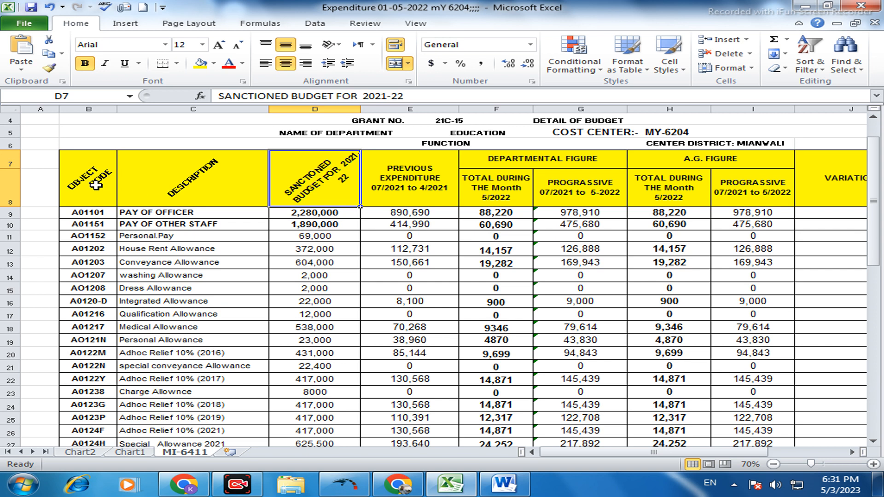
type("`")
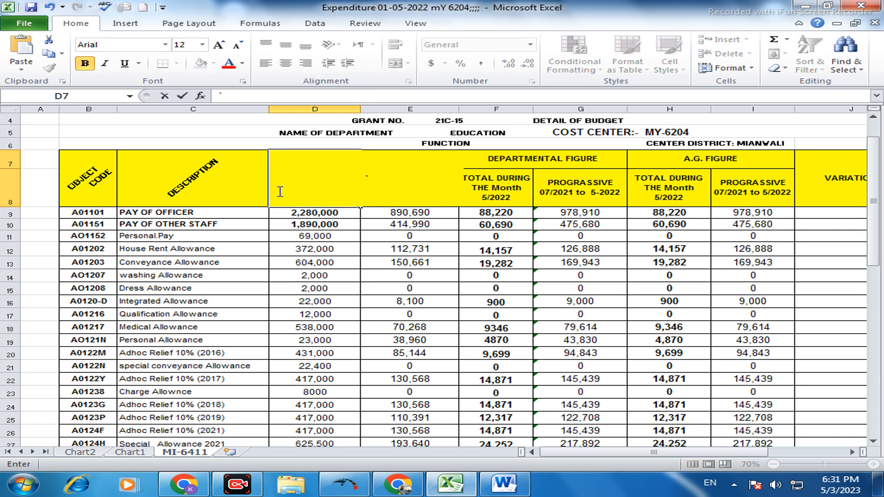
key("ctrl+z")
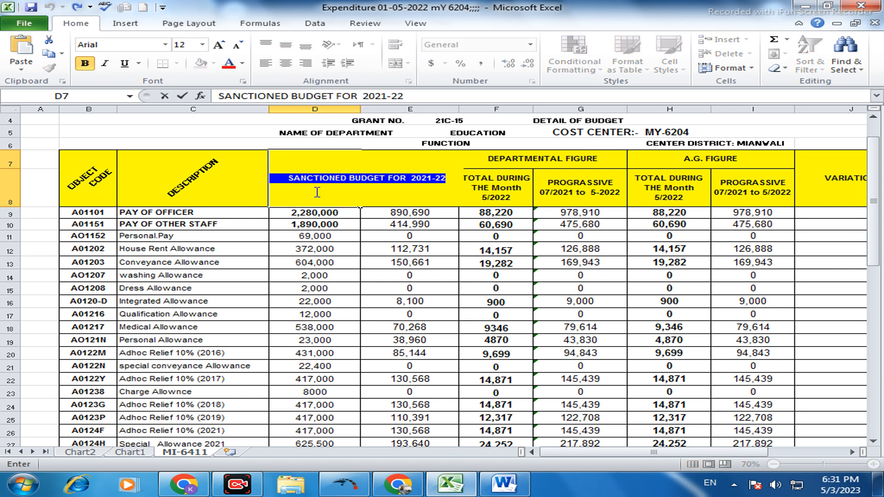
key("F2")
key("ctrl+y")
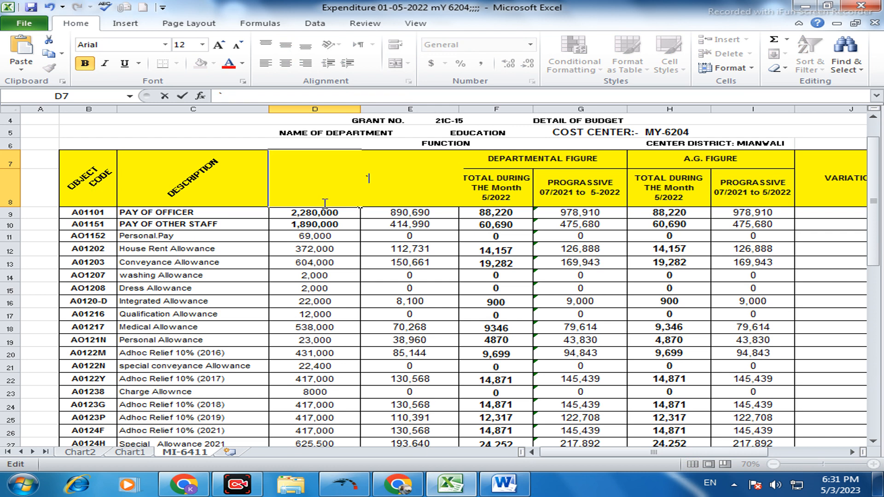
key("ctrl+z")
key("ctrl+z")
key("ctrl+z")
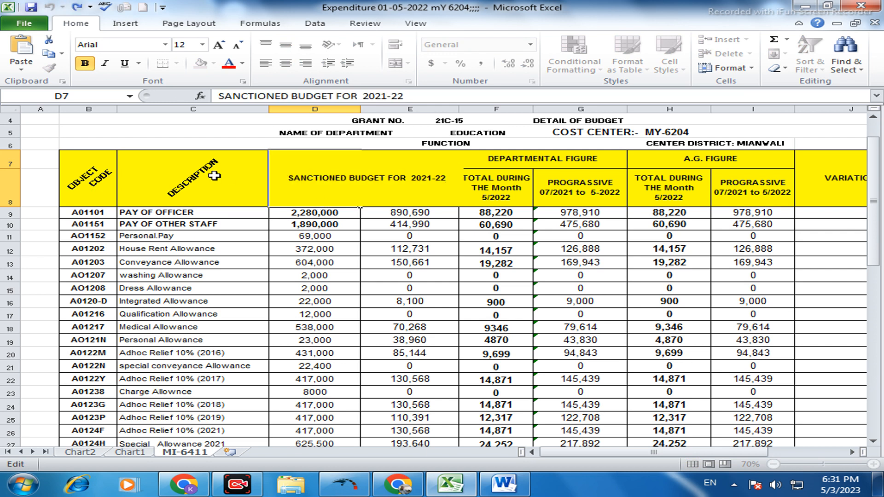
left_click(214, 175)
left_click(308, 182)
left_click(185, 184)
Set the text orientation of the OBJECT CODE, DESCRIPTION and SANCTIONED BUDGET headers together to 0 degrees.
left_click(102, 185)
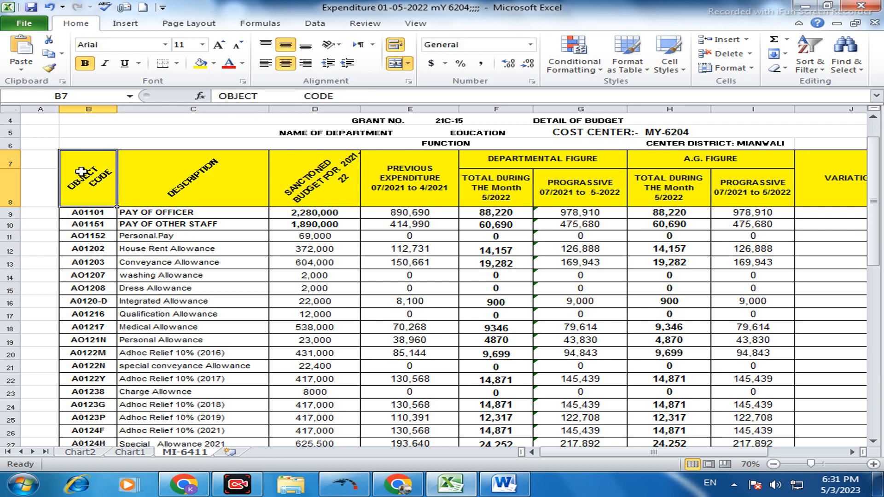
left_click(157, 190, "ctrl")
left_click(300, 186, "ctrl")
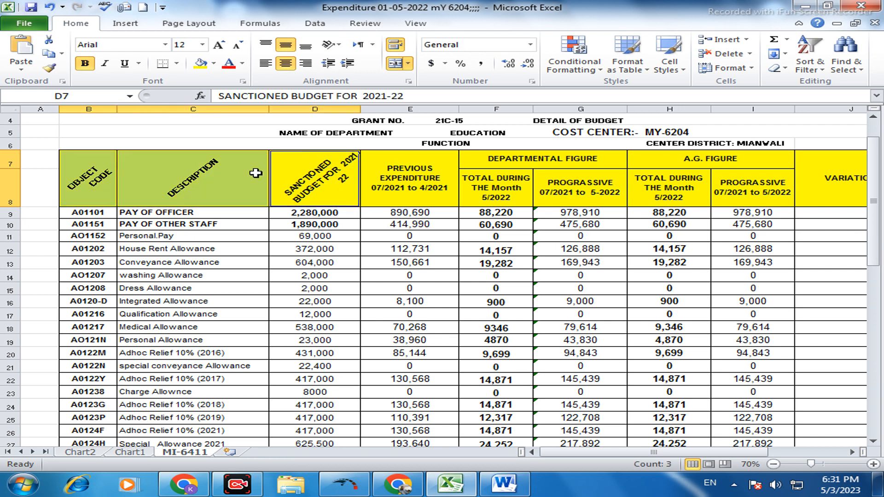
left_click(338, 45)
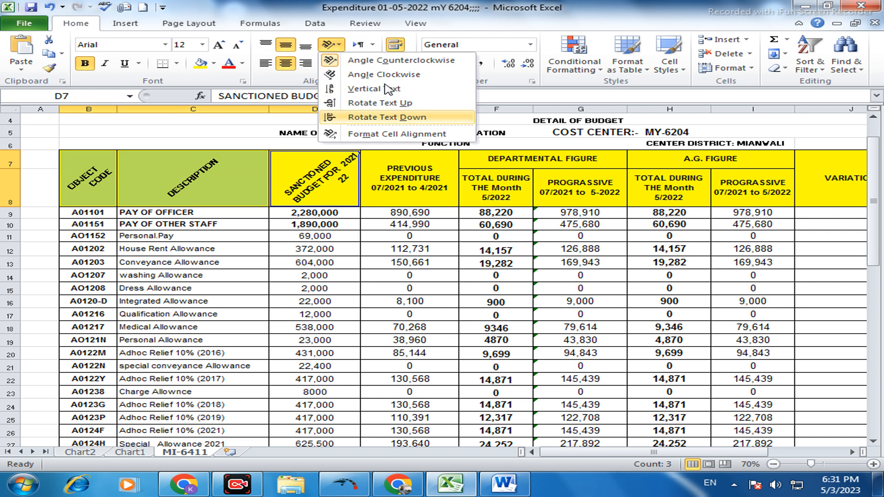
left_click(372, 134)
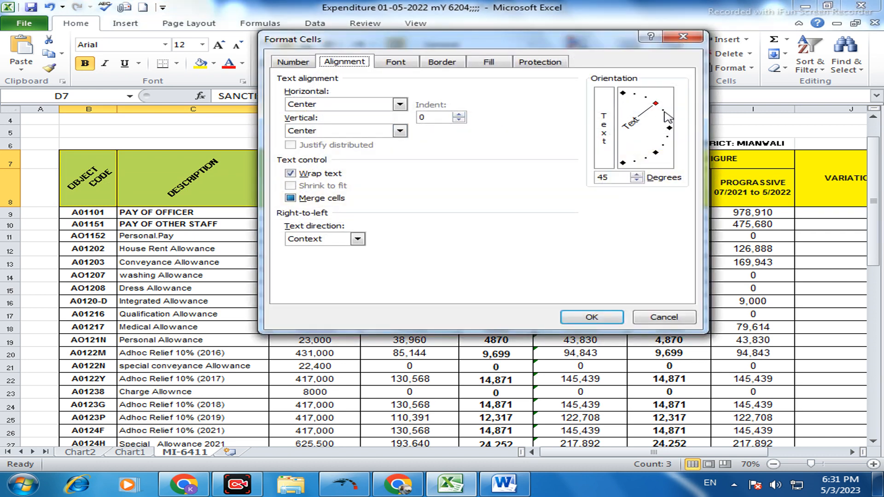
left_click_drag(653, 105, 675, 125)
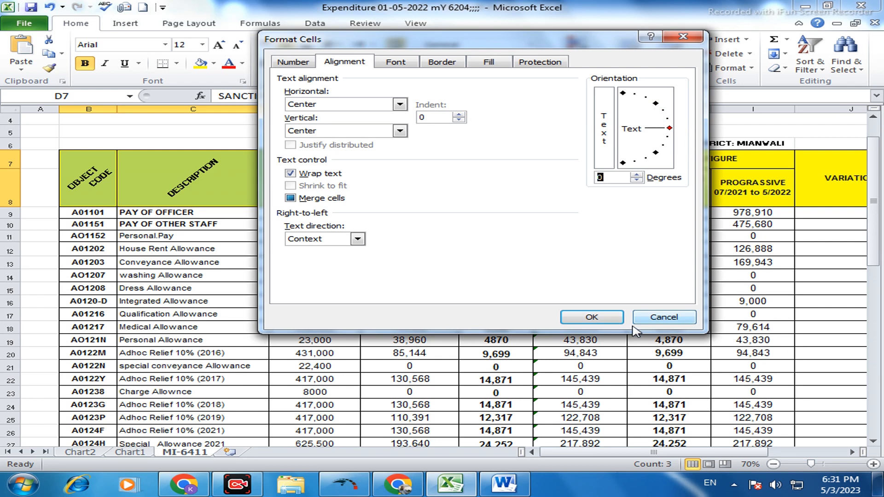
left_click(592, 317)
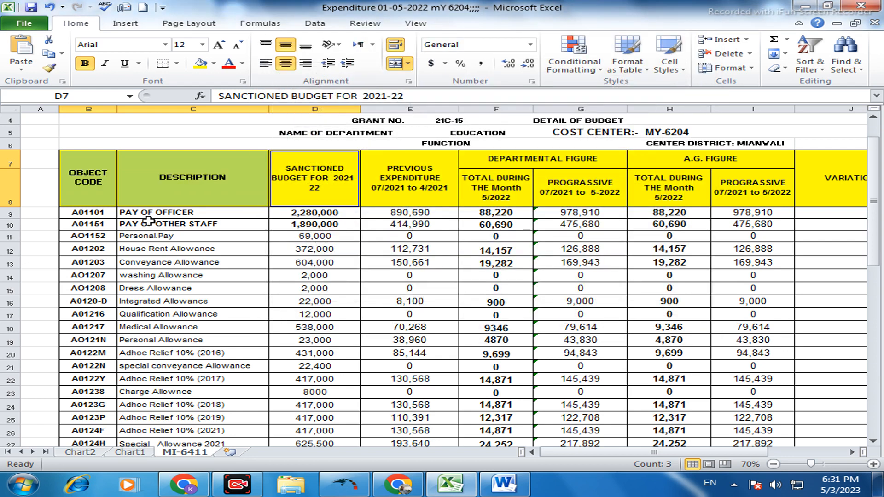
Angle the text of the DESCRIPTION header cell clockwise.
left_click(201, 170)
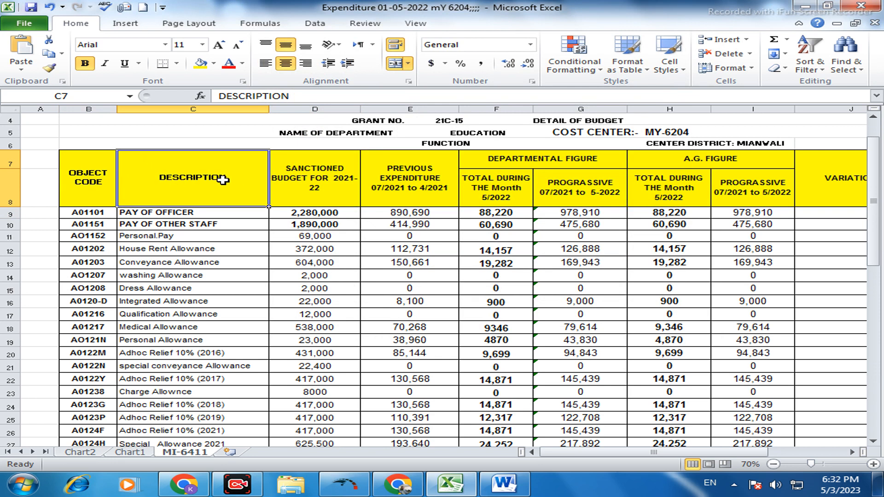
left_click(268, 204)
left_click(243, 245)
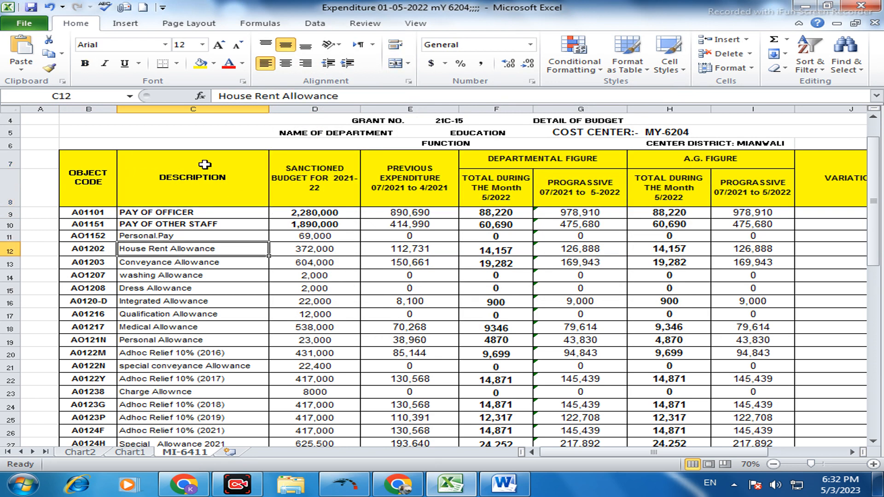
left_click(208, 179)
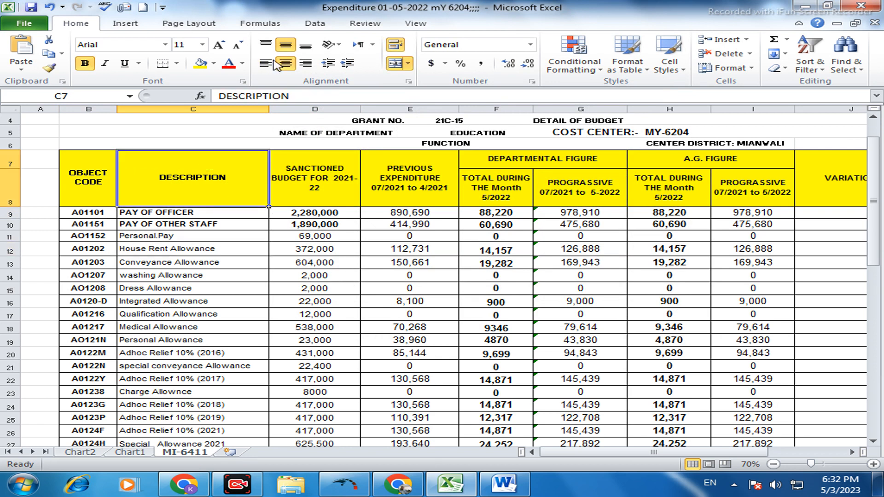
left_click(339, 46)
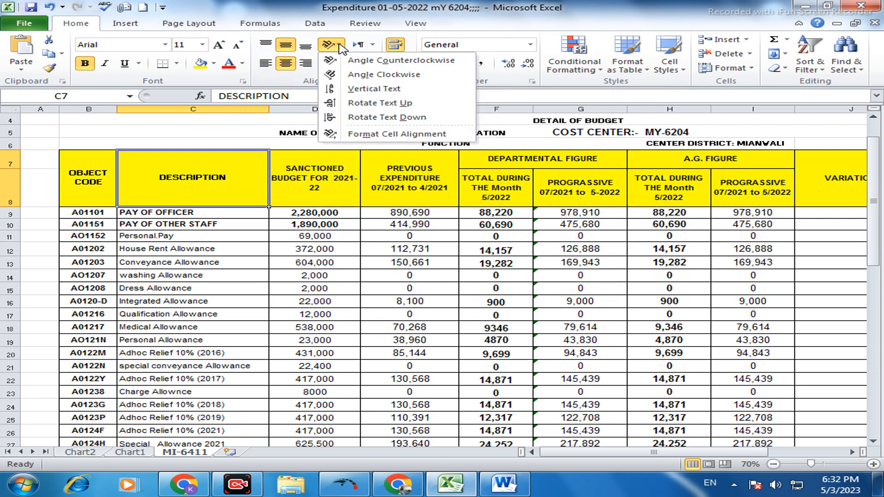
left_click(364, 78)
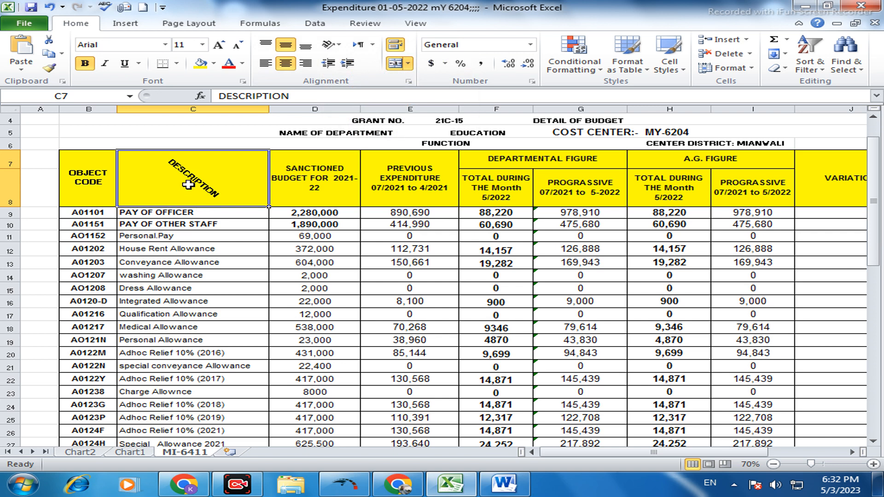
Angle the text of the OBJECT CODE header cell clockwise.
left_click(91, 182)
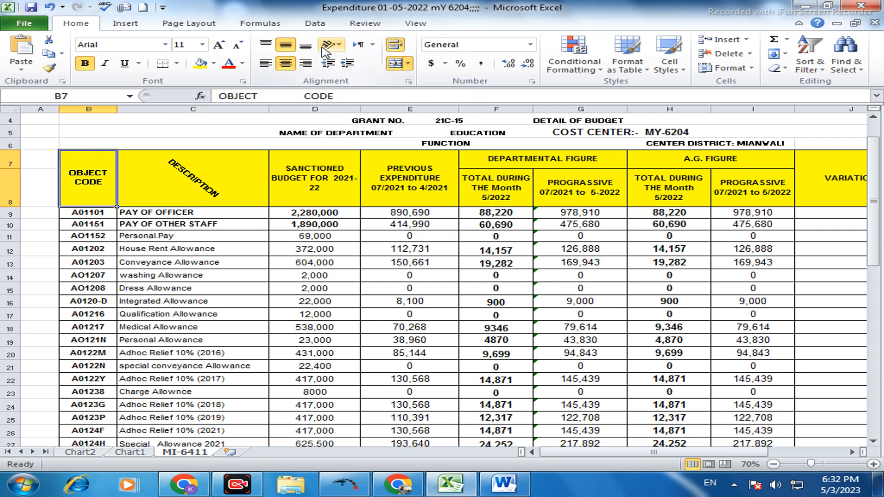
left_click(330, 45)
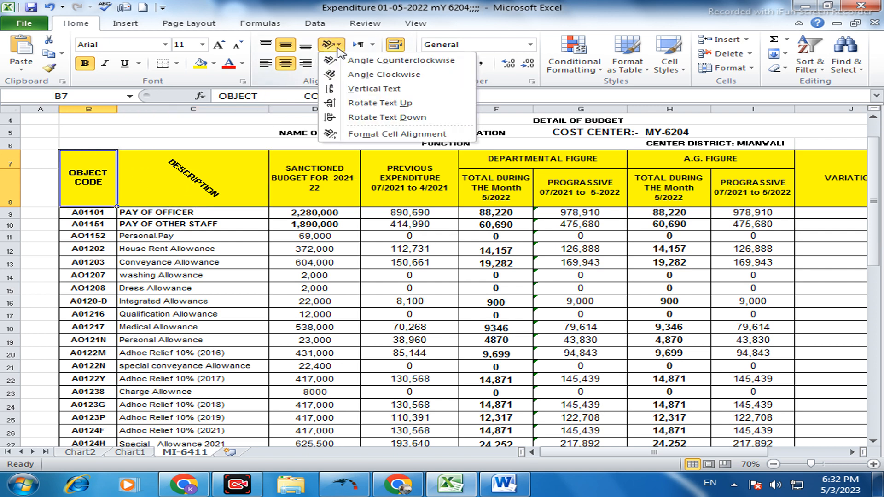
left_click(390, 78)
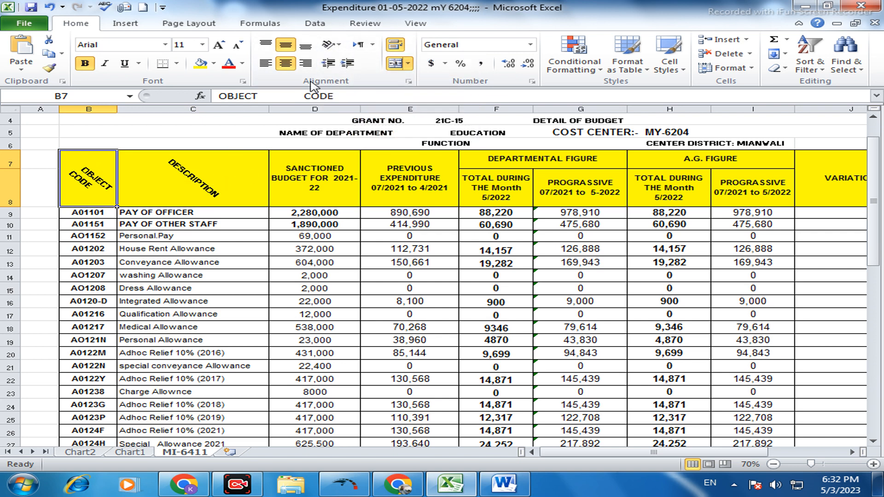
Set the DESCRIPTION and OBJECT CODE header cells to Vertical Text.
left_click(226, 188)
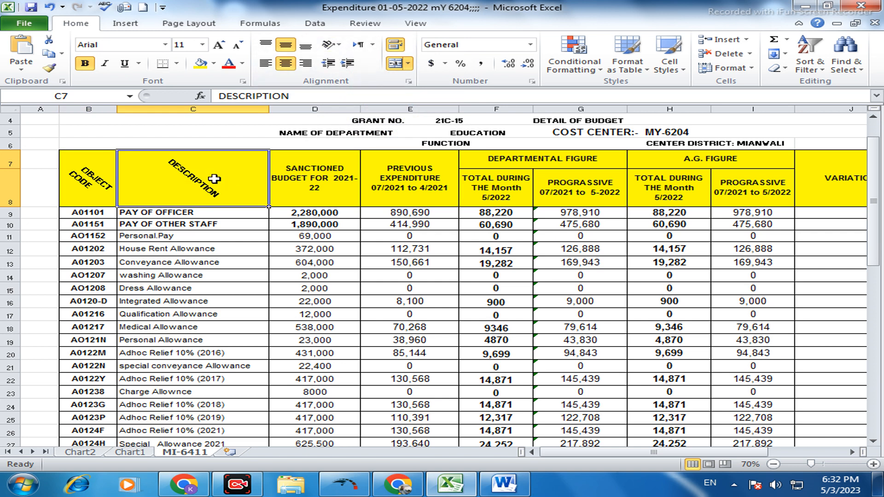
left_click(338, 46)
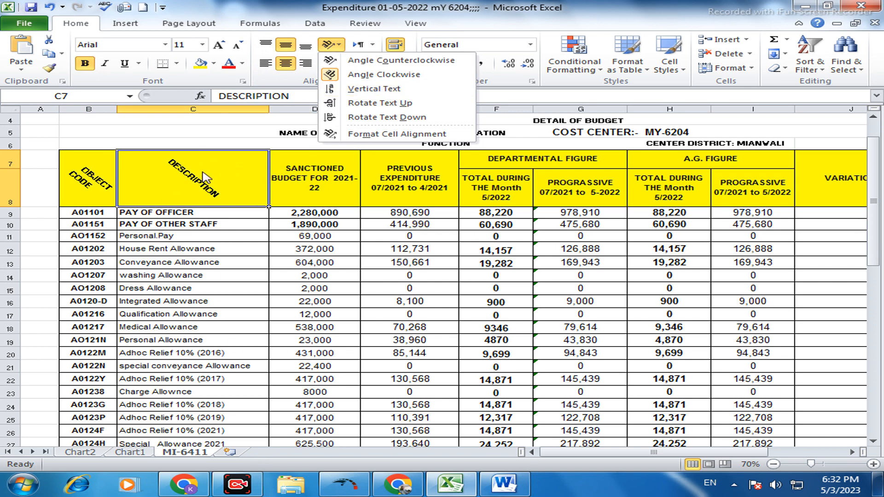
left_click(376, 89)
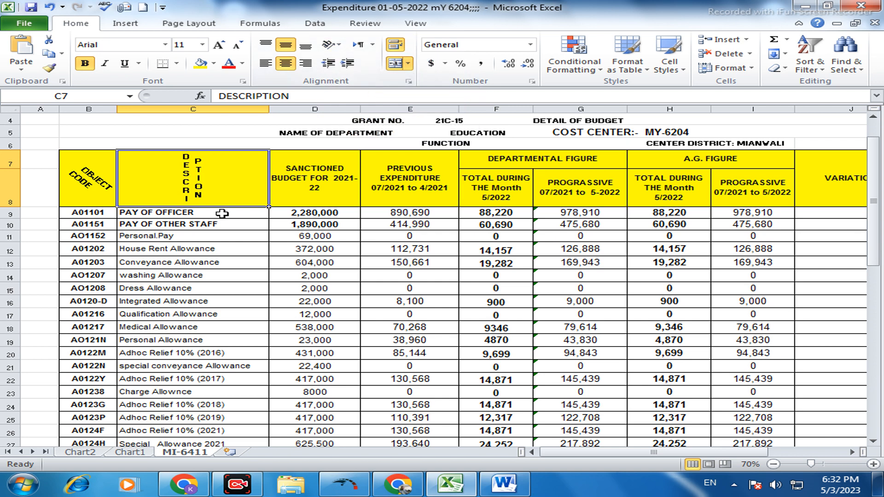
left_click(334, 178)
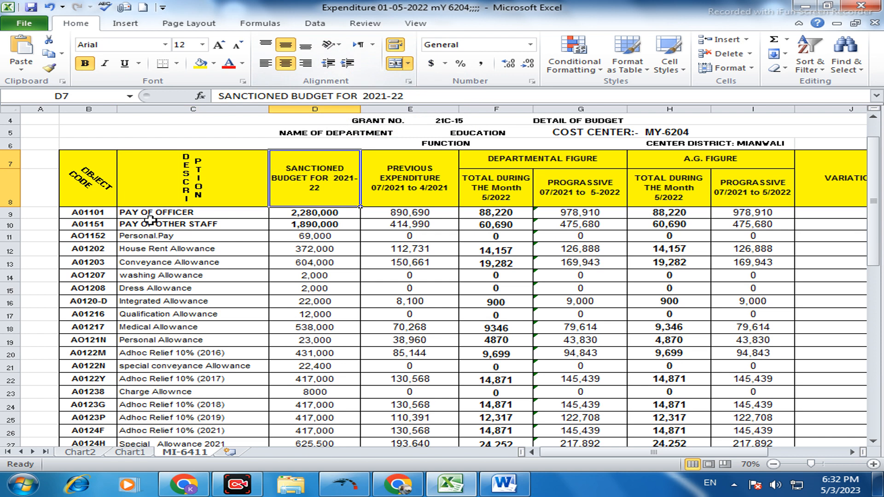
left_click(76, 189)
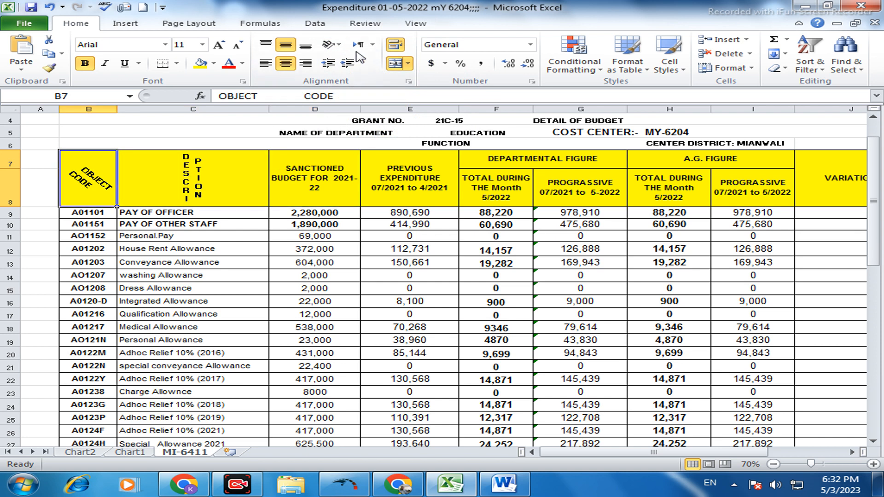
left_click(343, 48)
left_click(342, 48)
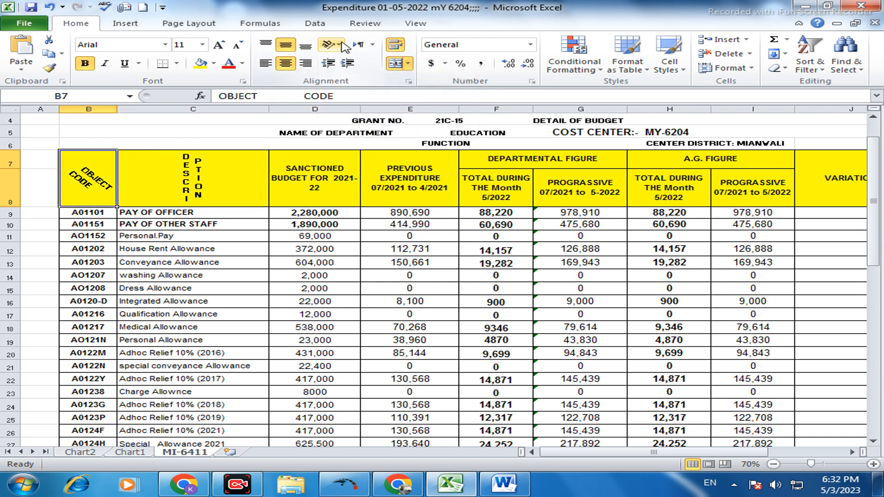
left_click(342, 46)
left_click(374, 89)
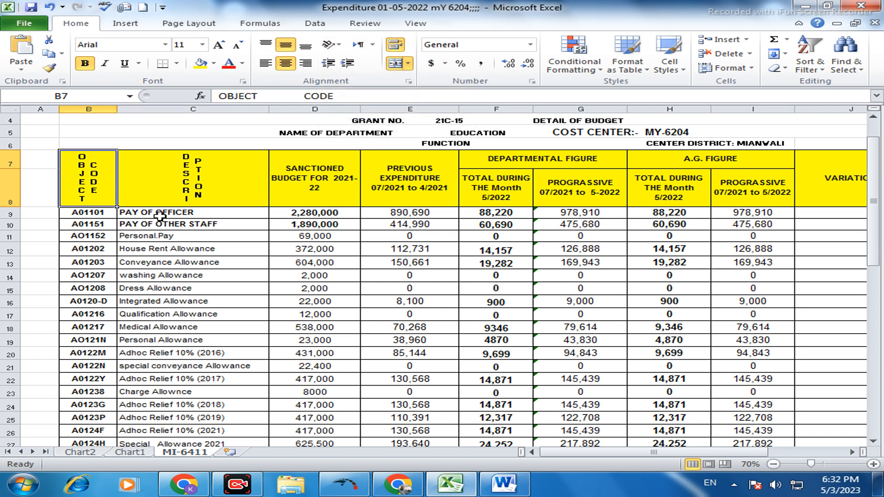
Set the SANCTIONED BUDGET and PREVIOUS EXPENDITURE header cells together to Vertical Text.
left_click(294, 186)
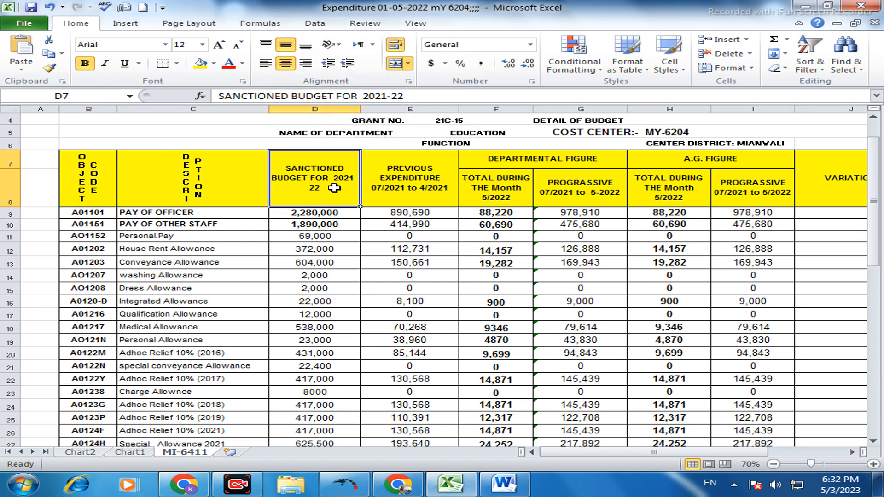
left_click(411, 186, "ctrl")
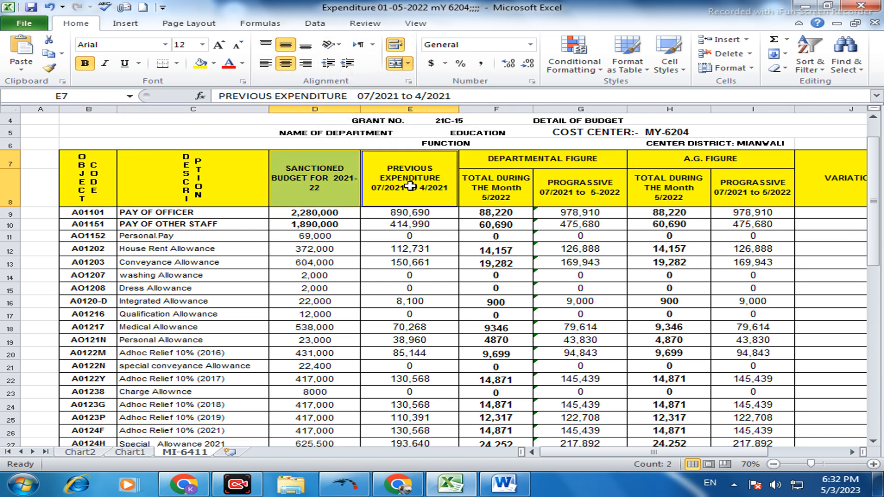
left_click(330, 46)
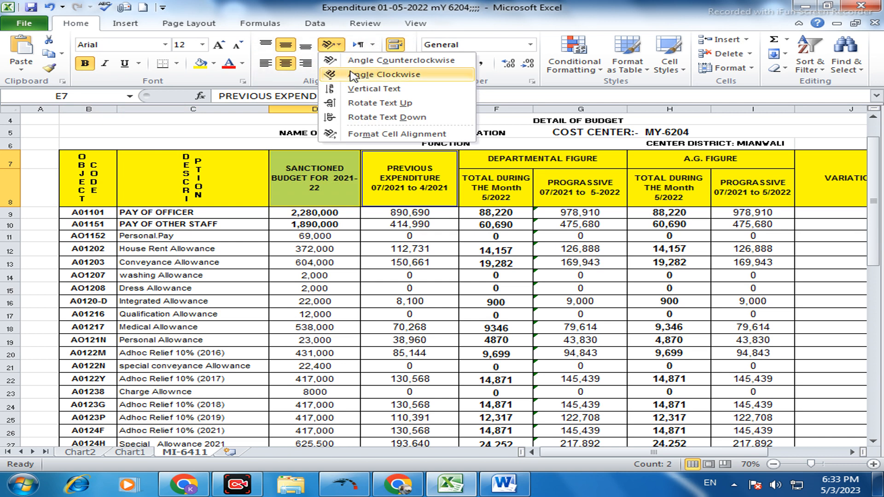
left_click(359, 91)
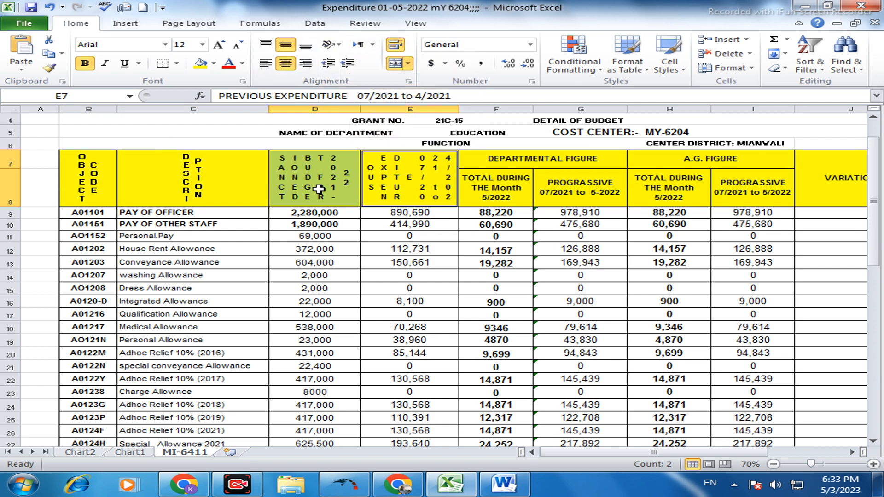
Undo the last four orientation changes made to the header cells.
key("ctrl+z")
key("ctrl+z")
key("ctrl+z")
key("ctrl+z")
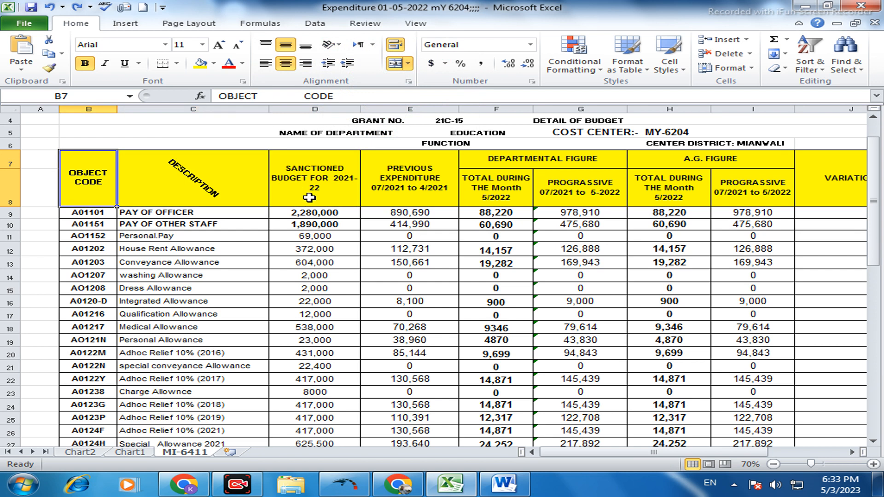
Rotate the text of the DESCRIPTION header cell up.
left_click(187, 184)
left_click(338, 45)
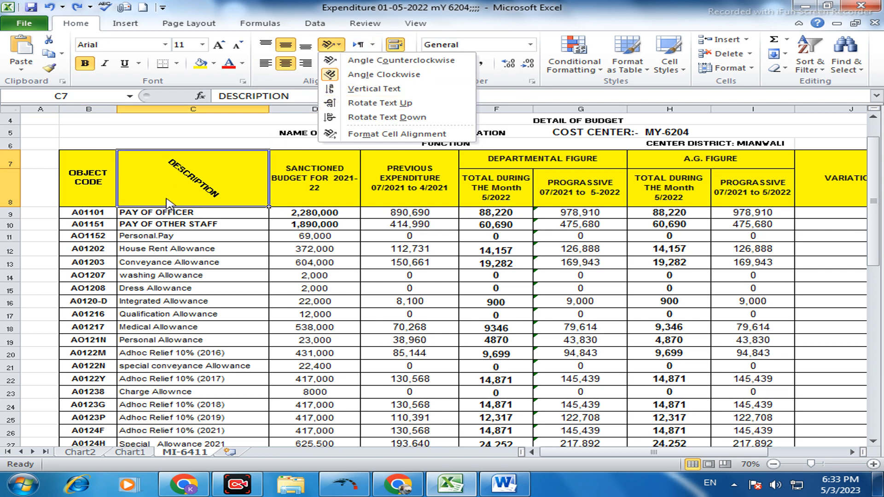
left_click(207, 152)
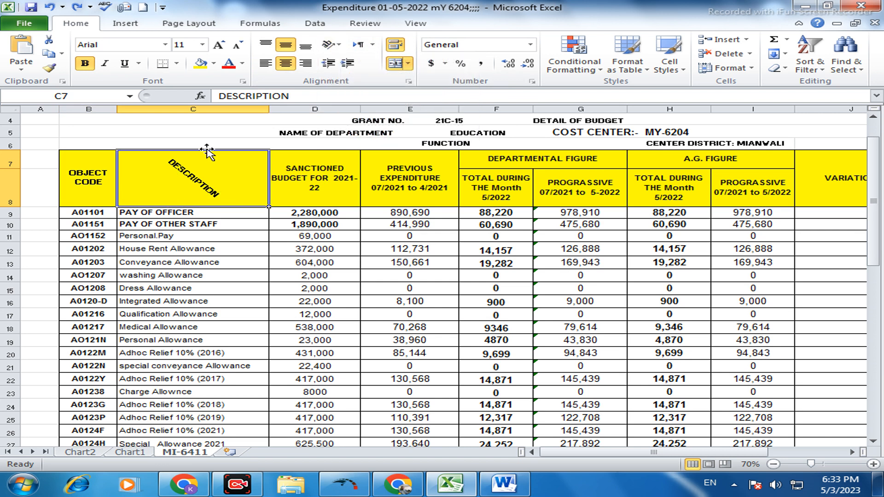
left_click(332, 44)
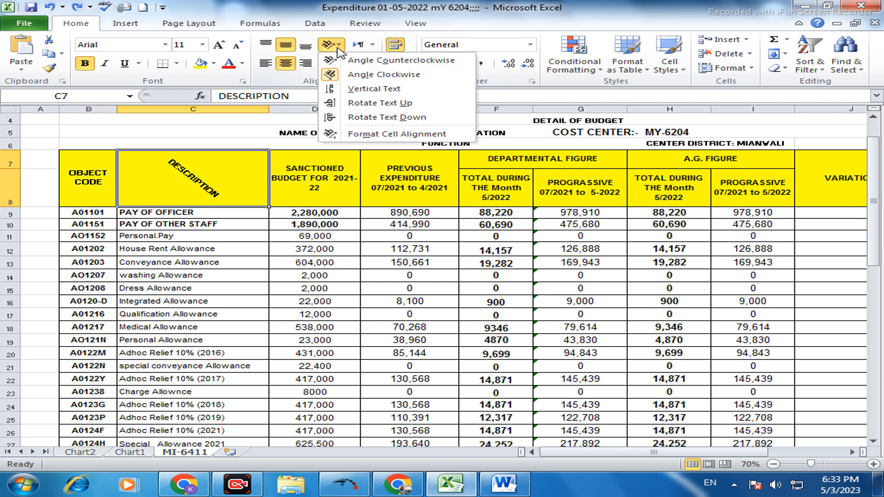
left_click(356, 102)
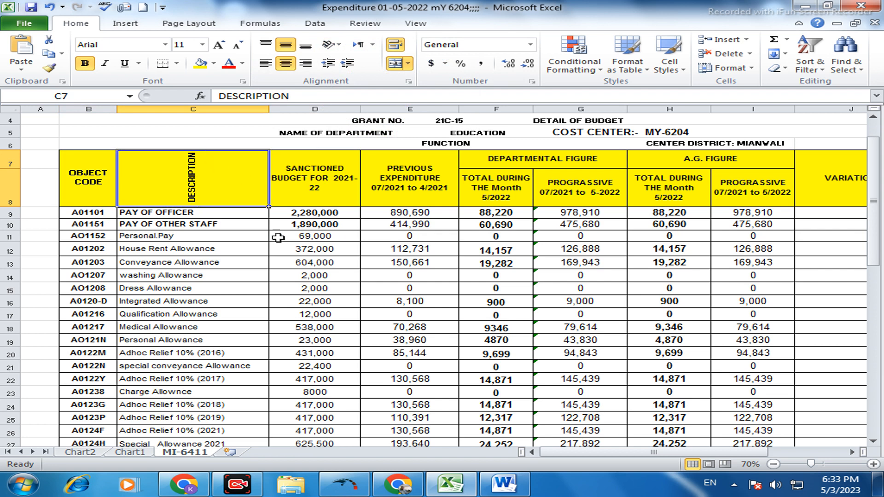
Remove all borders from the empty cells below the VARIATION header, J9 down to the totals row 33.
left_click_drag(299, 209, 318, 161)
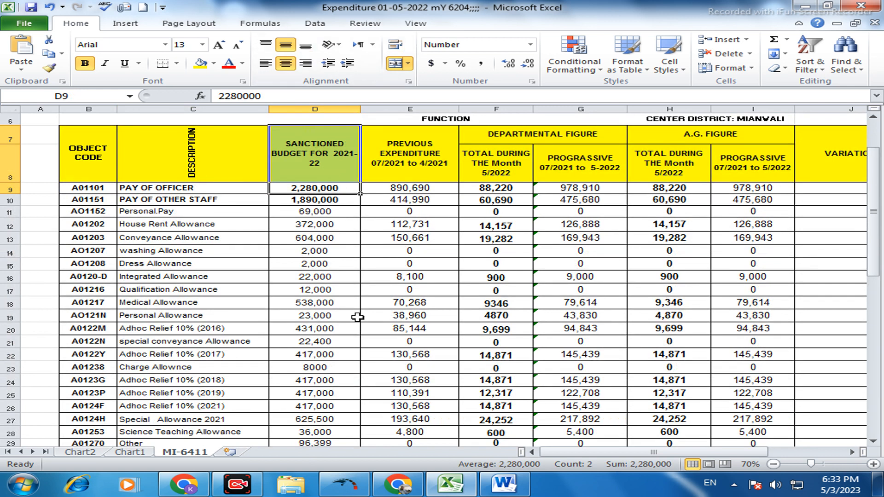
scroll(518, 340, "up", 1)
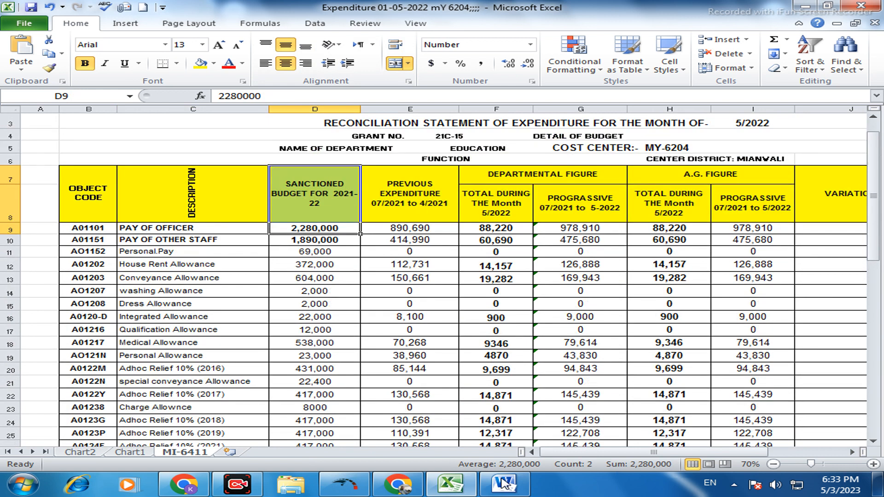
left_click_drag(546, 453, 640, 456)
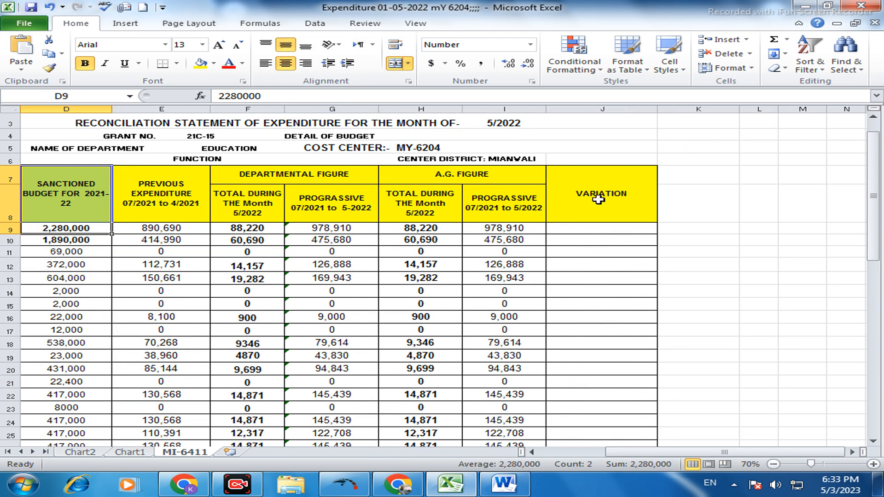
left_click_drag(606, 229, 625, 352)
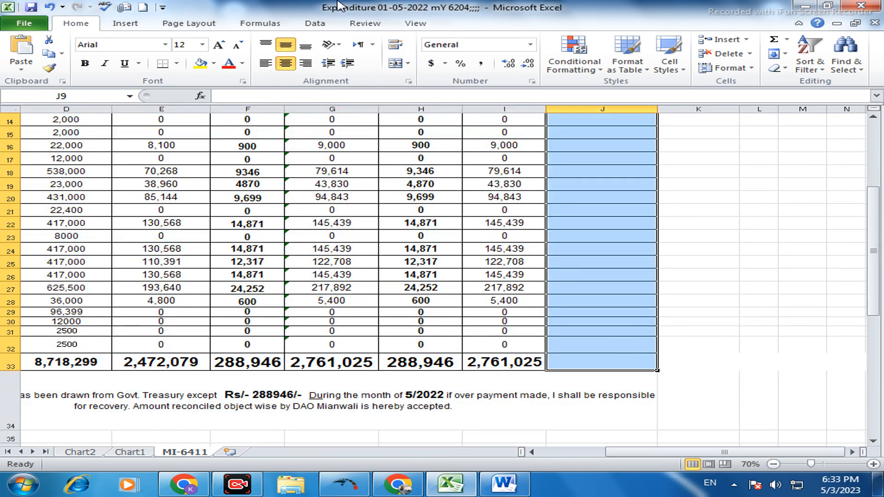
left_click(176, 64)
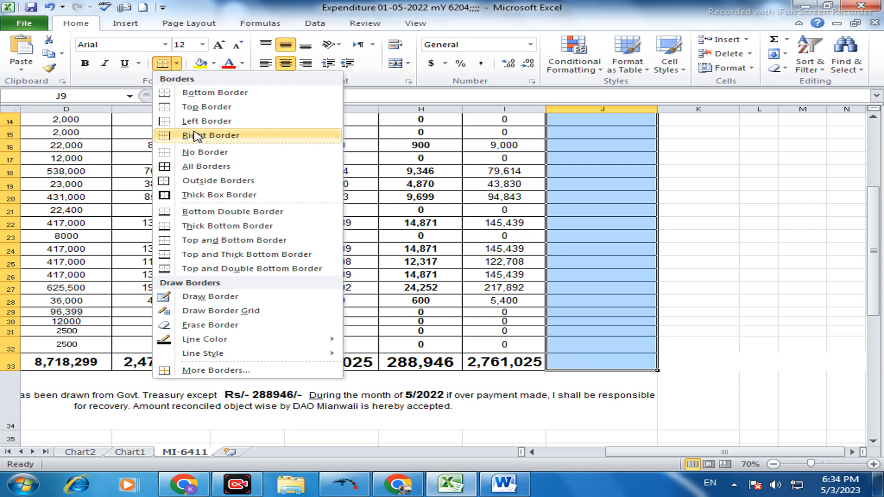
left_click(205, 151)
scroll(631, 296, "up", 5)
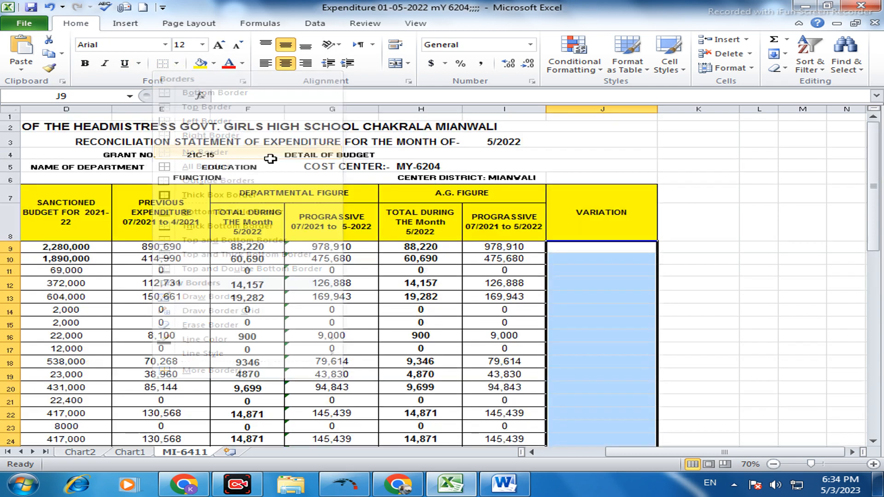
left_click(607, 294)
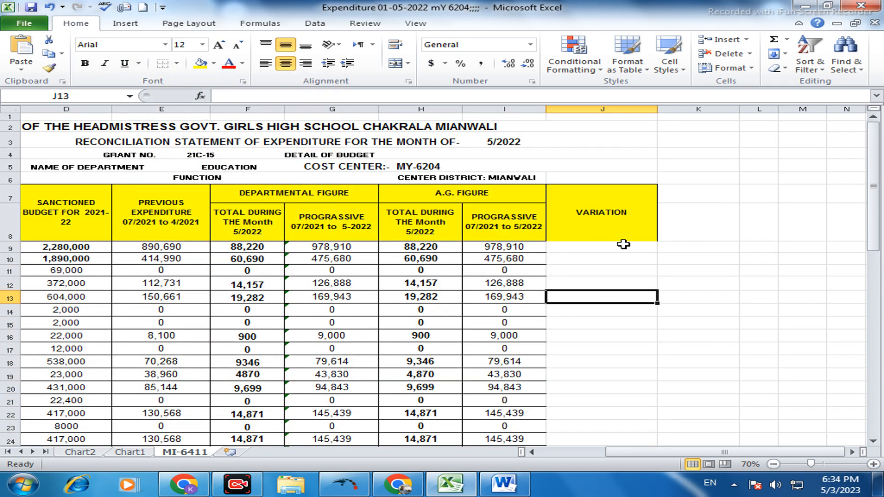
Apply outside borders to the whole VARIATION column, from its header cell J7 down to row 33.
left_click_drag(615, 230, 616, 368)
left_click(177, 63)
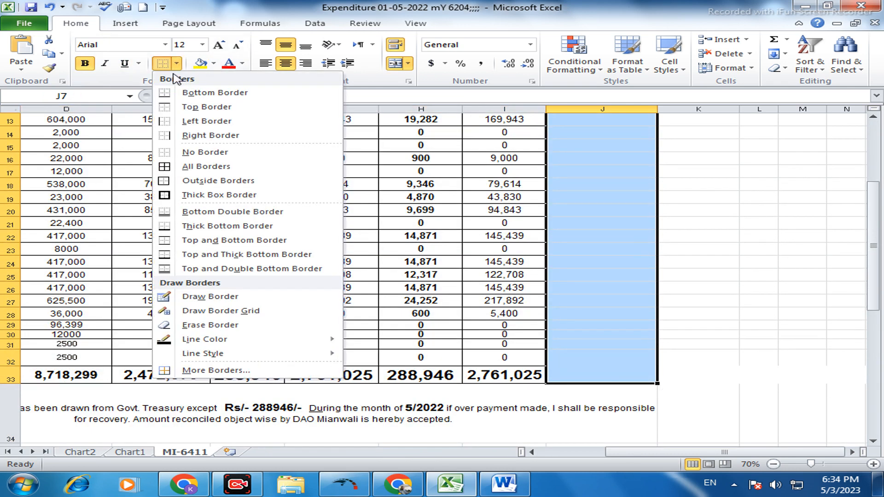
left_click(203, 184)
left_click(596, 270)
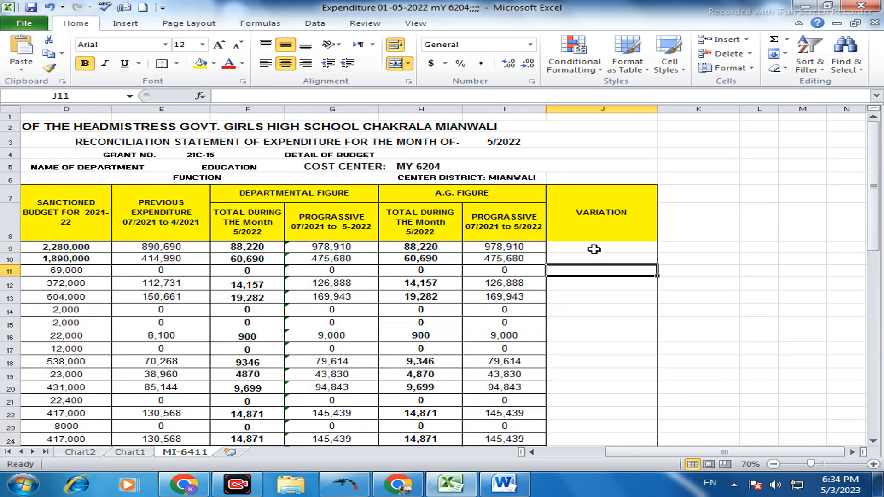
Rotate the text of the VARIATION header cell up.
left_click(602, 214)
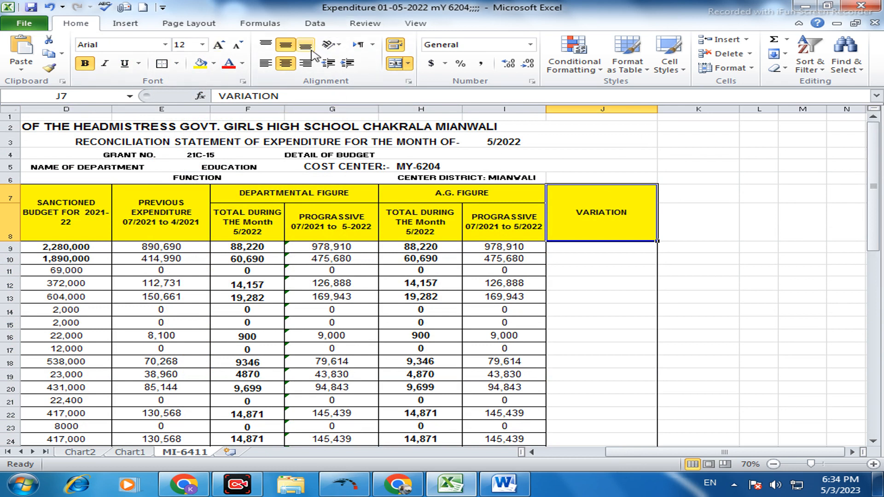
left_click(339, 46)
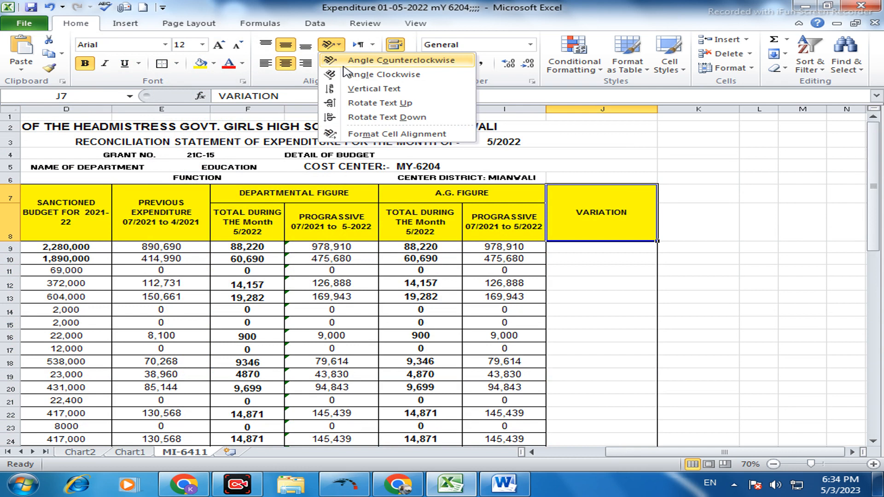
left_click(354, 103)
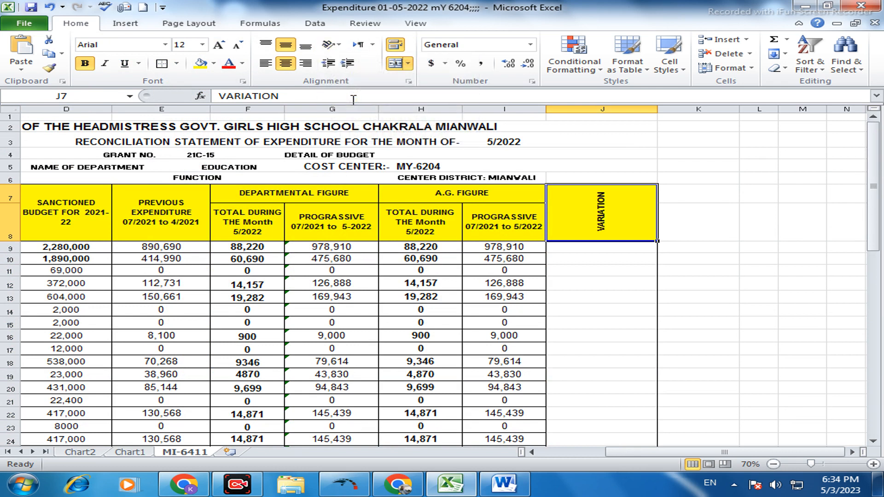
Turn off horizontal centering for the VARIATION column from its header down to row 33.
left_click(584, 295)
left_click_drag(613, 222, 617, 430)
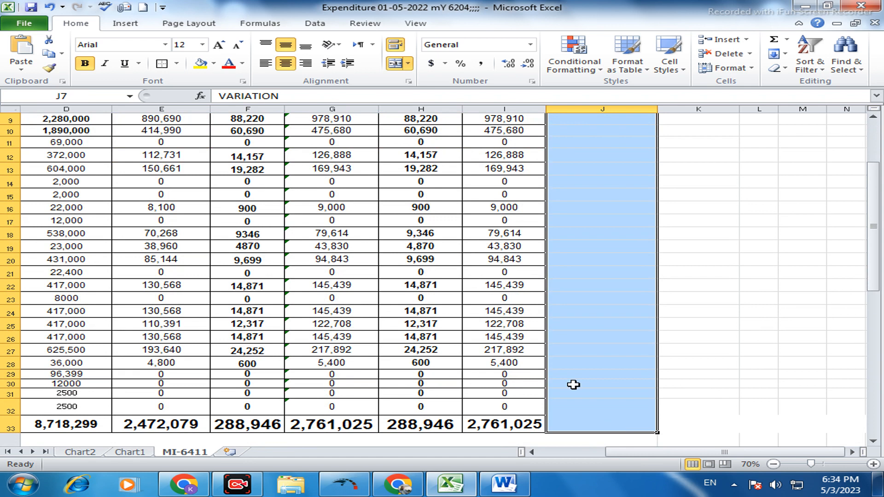
left_click(291, 65)
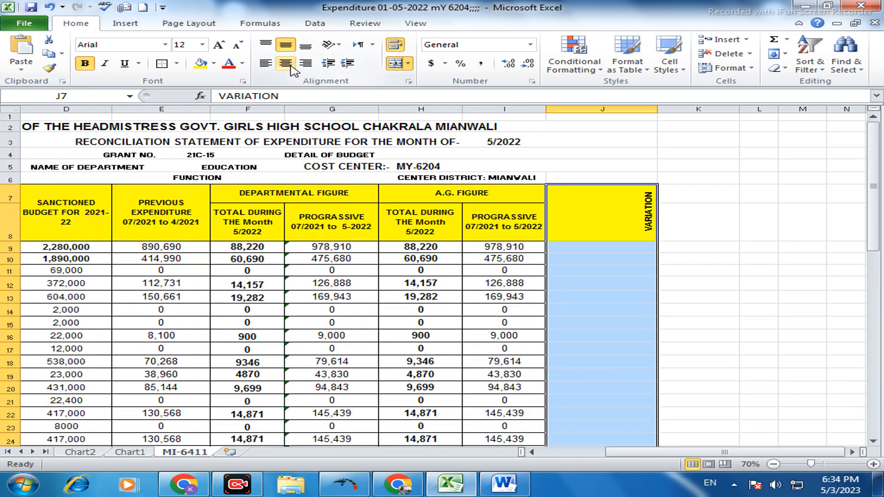
Remove all borders from the VARIATION header cell.
left_click(628, 219)
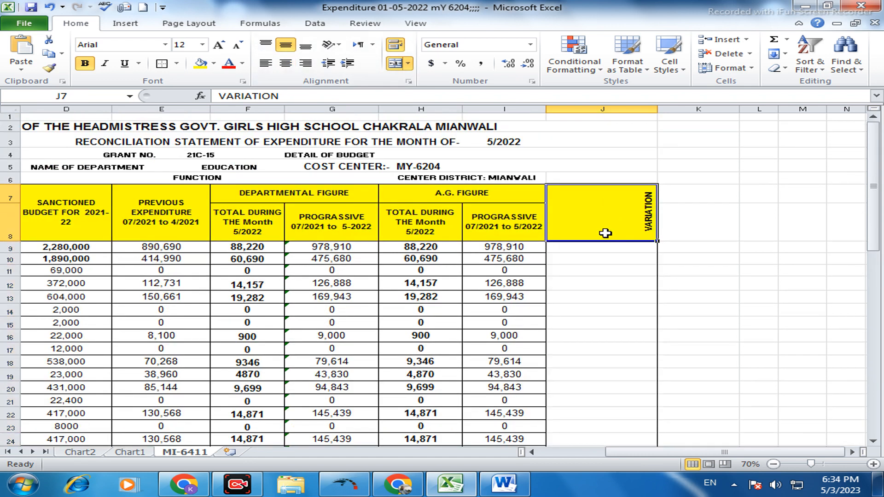
left_click(177, 64)
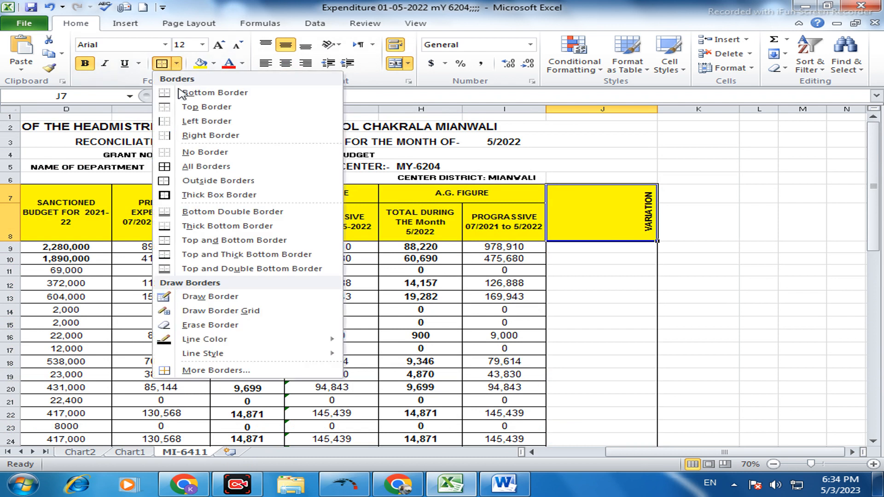
left_click(213, 155)
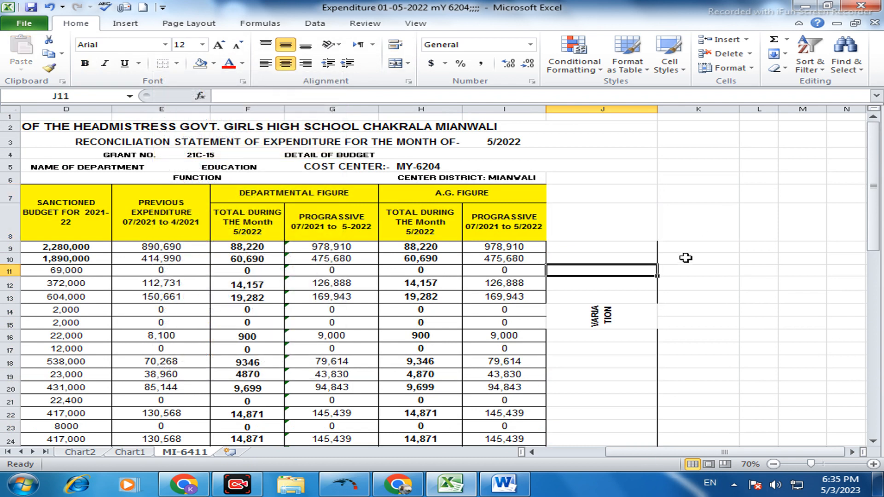
Merge and center the VARIATION column from J7 down to the totals row 33 into one cell.
scroll(688, 260, "down", 3)
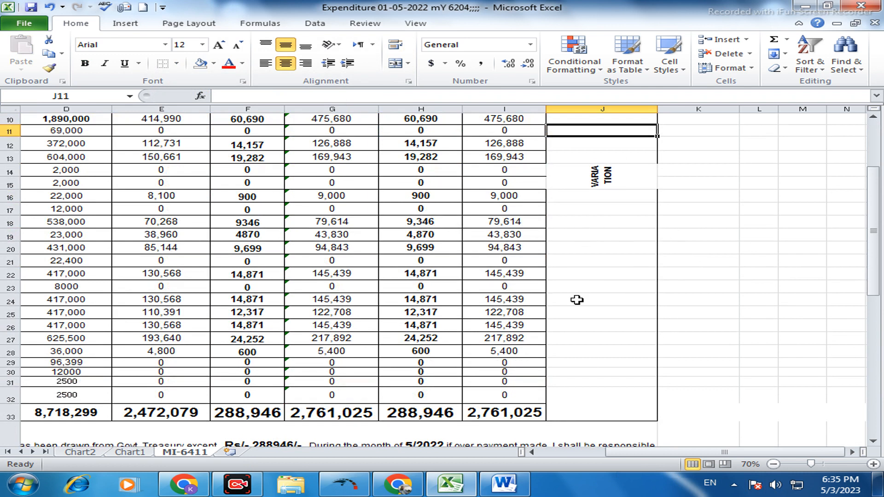
scroll(578, 258, "up", 3)
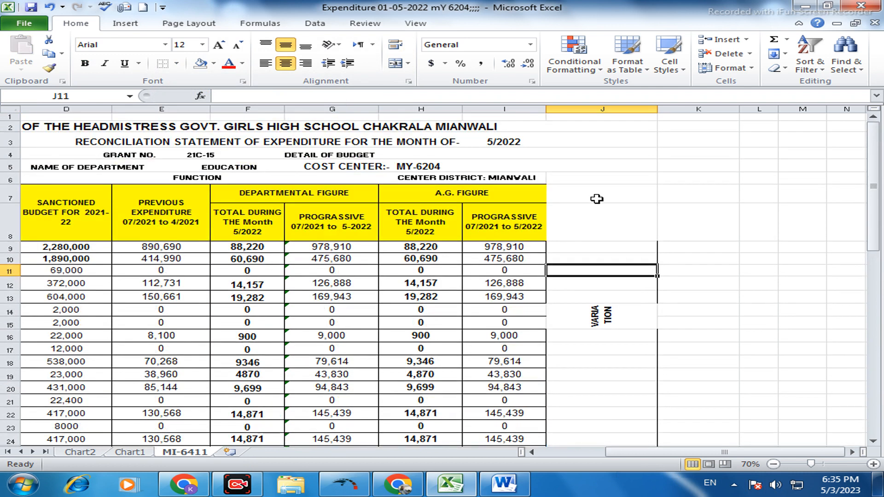
left_click_drag(596, 194, 616, 426)
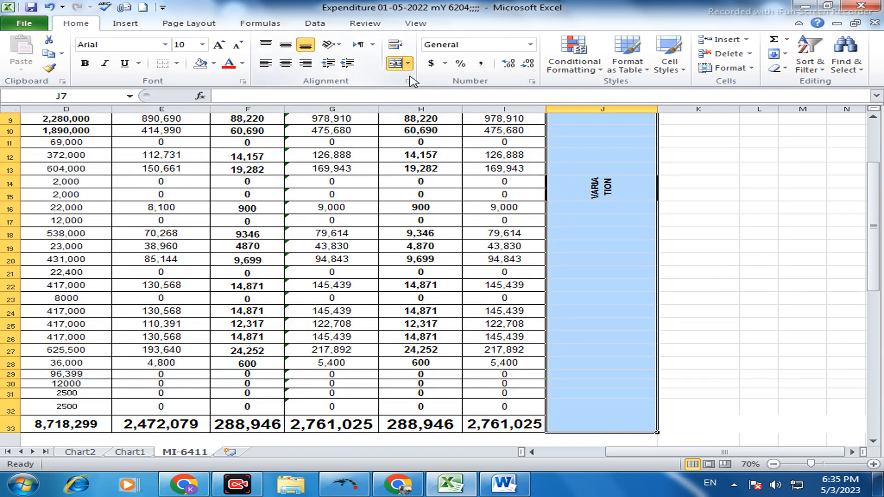
left_click(399, 64)
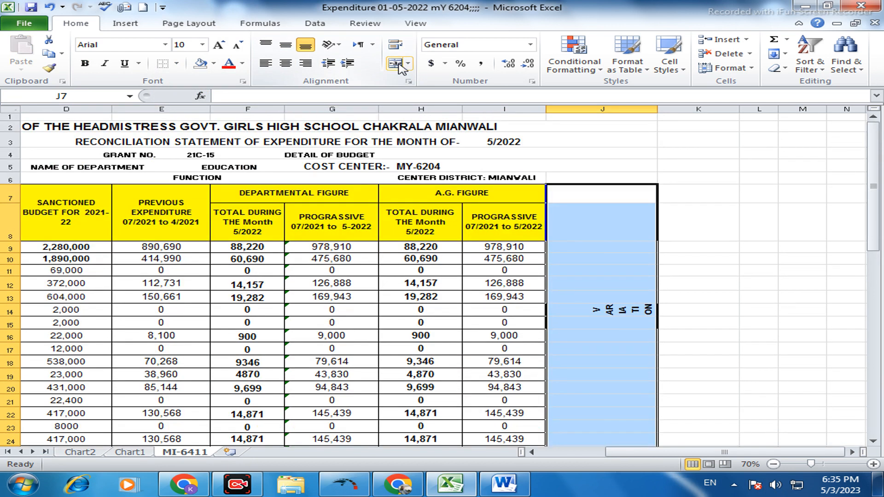
left_click(395, 64)
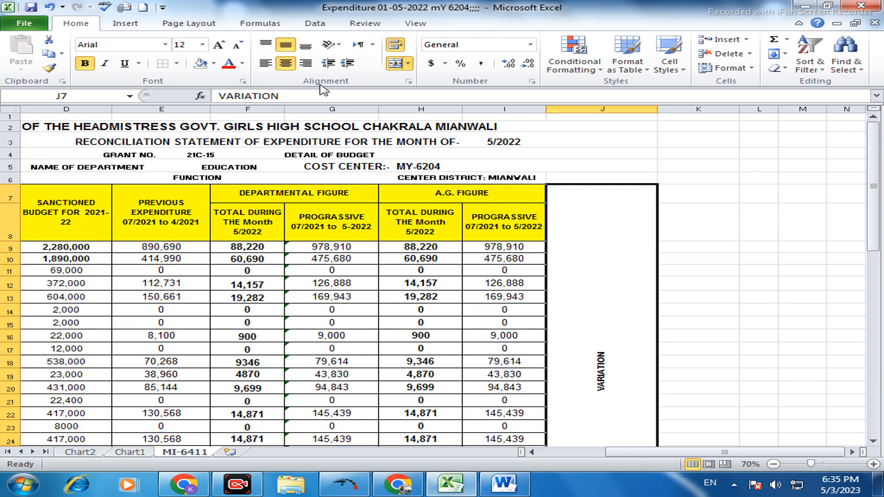
Apply outside borders to the merged VARIATION cell.
scroll(650, 262, "down", 1)
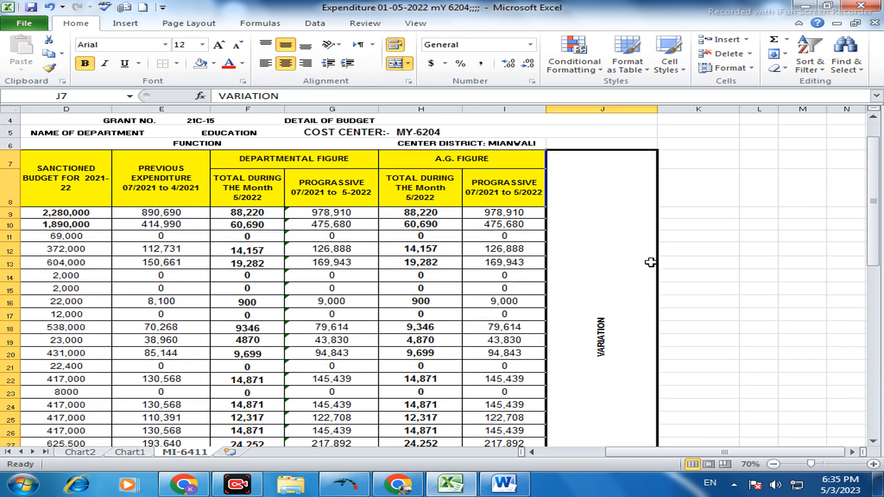
left_click(177, 63)
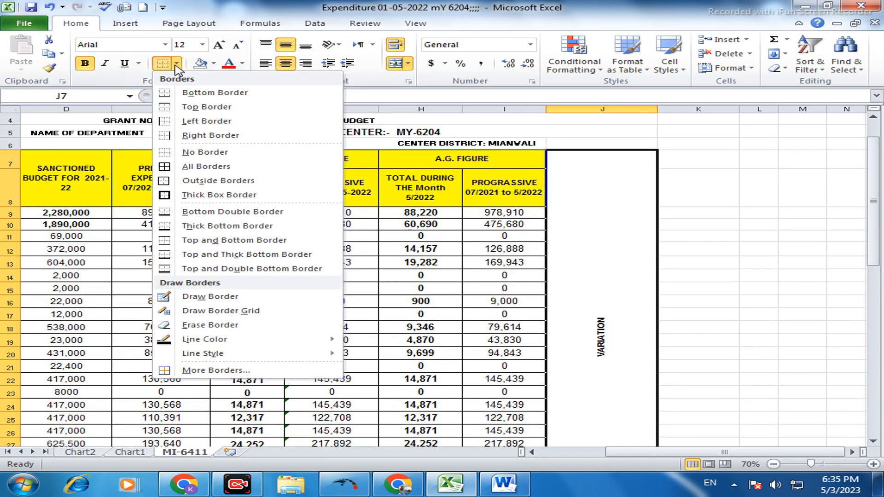
left_click(203, 184)
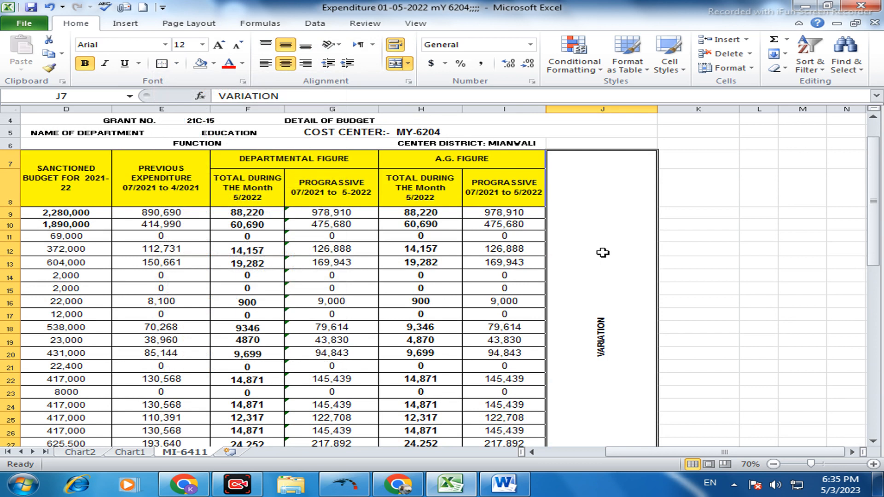
Enlarge the merged VARIATION cell's text to font size 28.
left_click(219, 45)
left_click(221, 46)
left_click(221, 46)
left_click(221, 46)
left_click(221, 46)
left_click(221, 46)
left_click(221, 46)
left_click(221, 46)
left_click(221, 47)
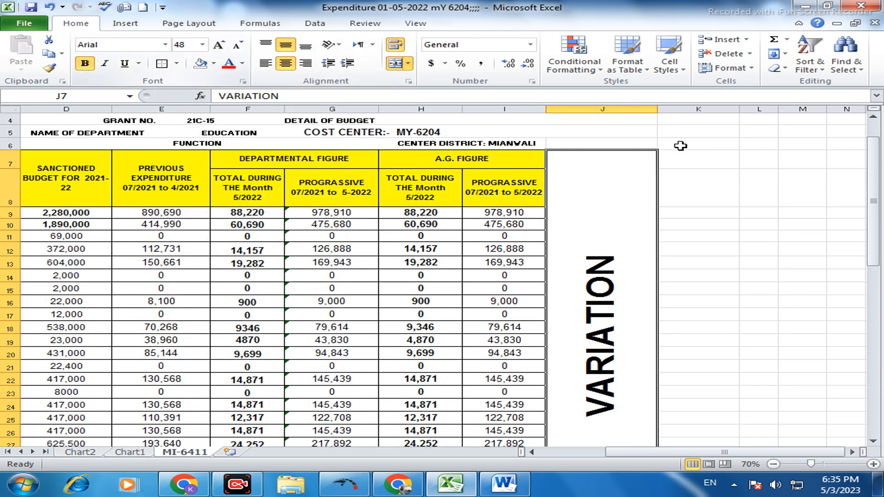
left_click(235, 46)
left_click(236, 46)
scroll(725, 225, "down", 4)
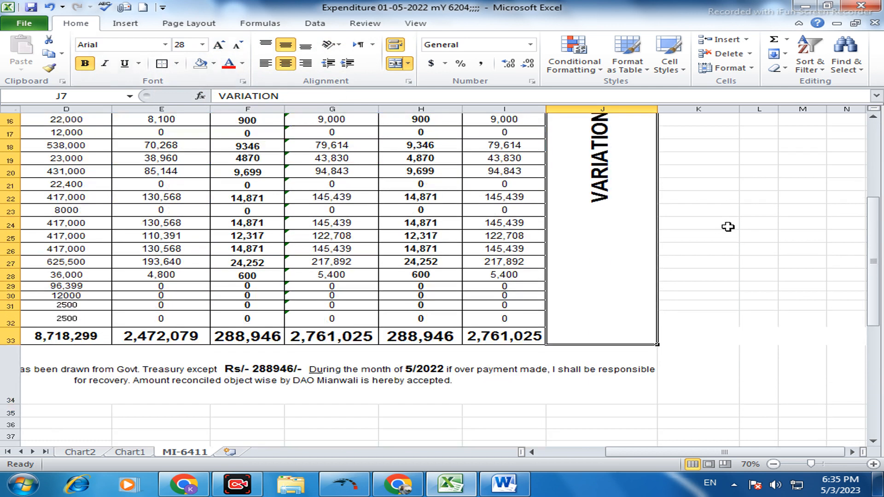
scroll(726, 223, "up", 2)
scroll(539, 250, "up", 2)
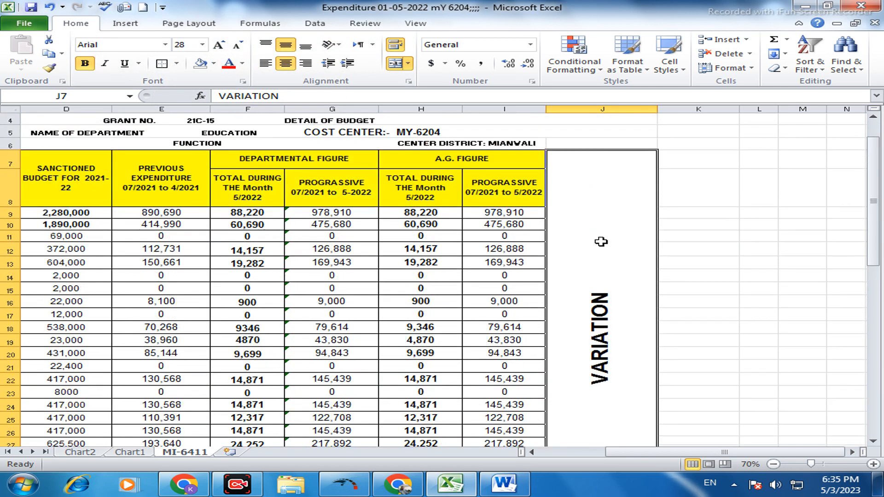
scroll(603, 244, "down", 2)
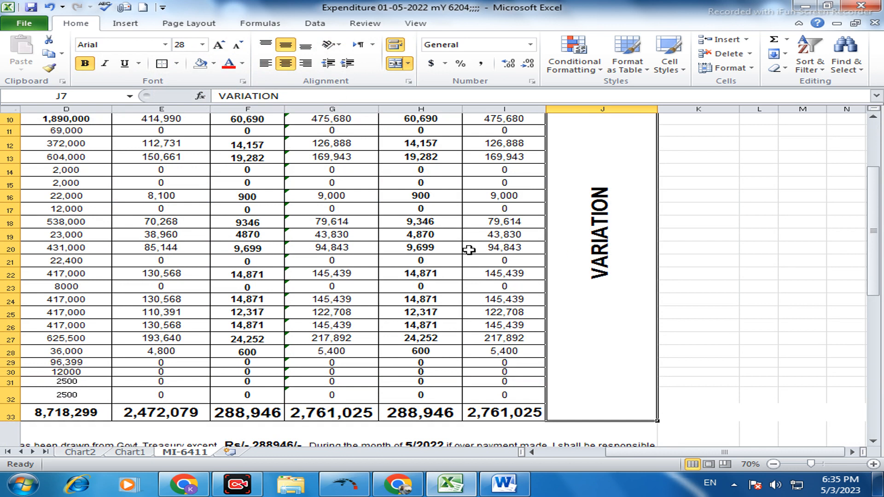
scroll(207, 221, "up", 3)
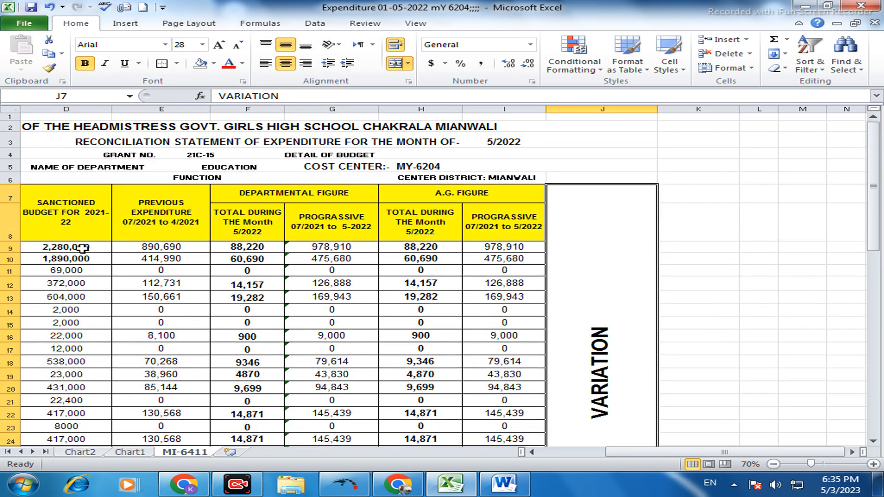
Set the text orientation of the OBJECT CODE header cell to -48 degrees through the cell alignment settings.
left_click(532, 452)
left_click(532, 452)
left_click(531, 452)
left_click(96, 211)
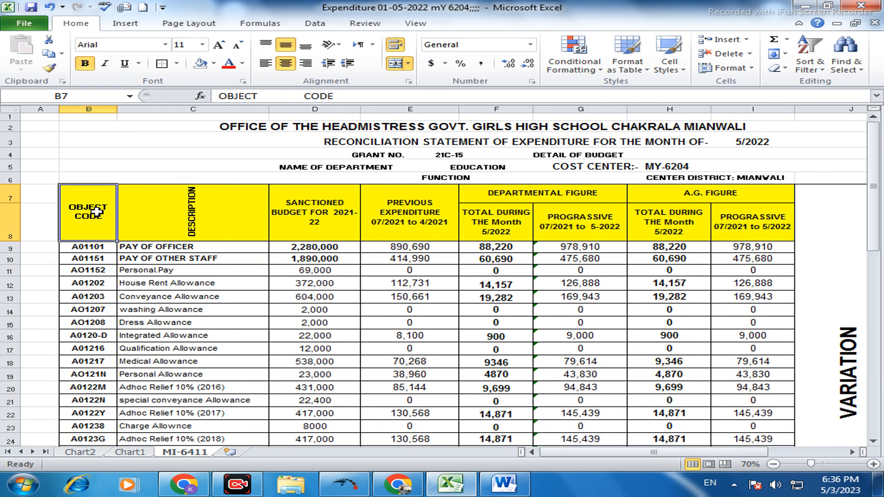
left_click(340, 45)
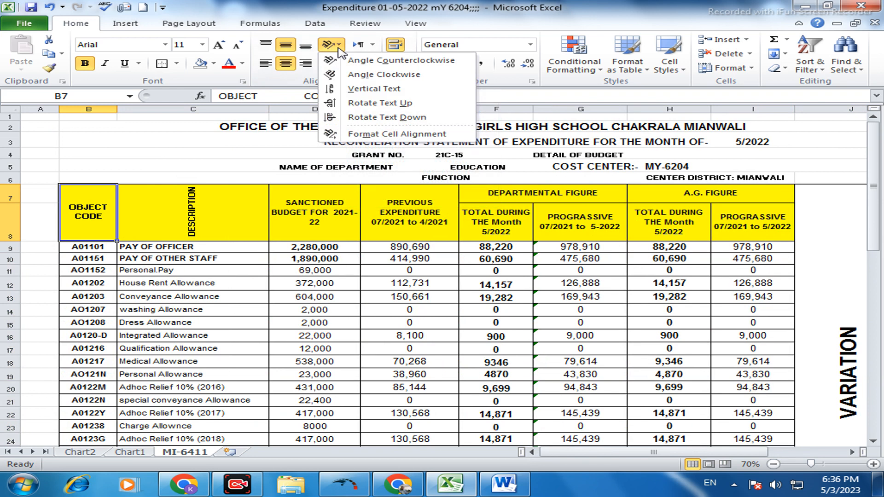
left_click(364, 135)
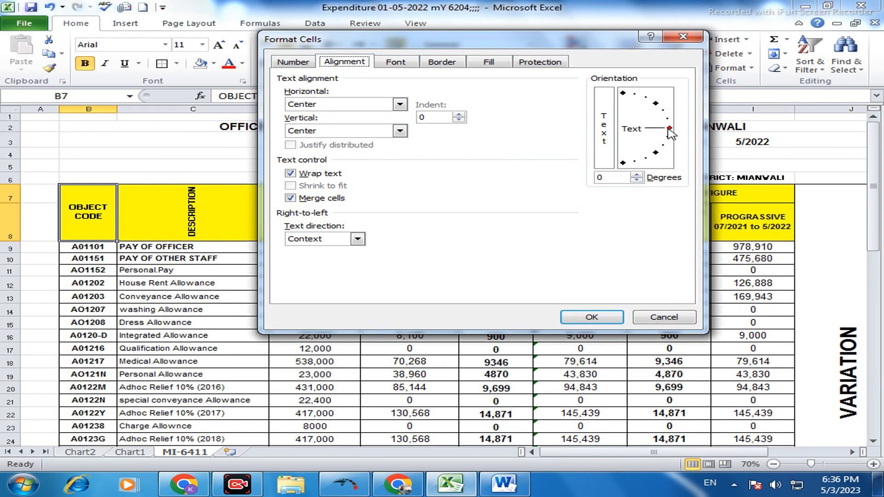
left_click_drag(667, 130, 659, 159)
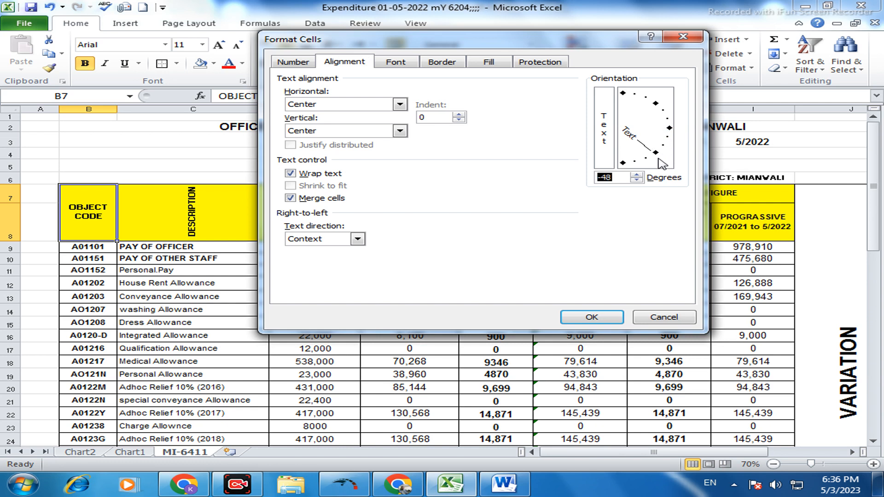
left_click(590, 317)
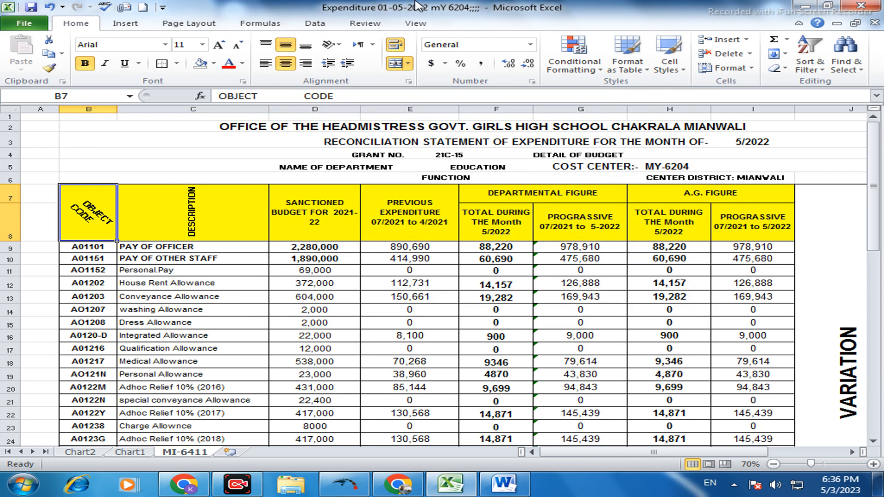
Set the text orientation of the OBJECT CODE header cell to 90 degrees through the cell alignment settings.
left_click(340, 45)
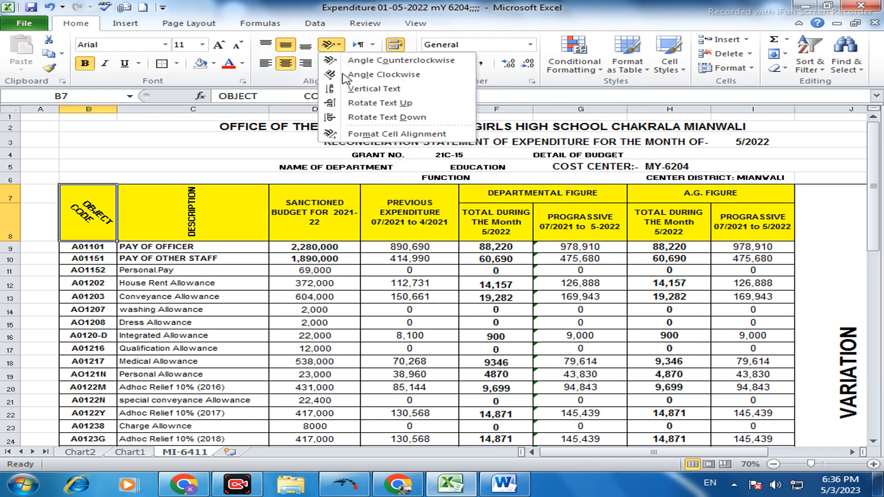
left_click(362, 133)
left_click_drag(654, 156, 622, 87)
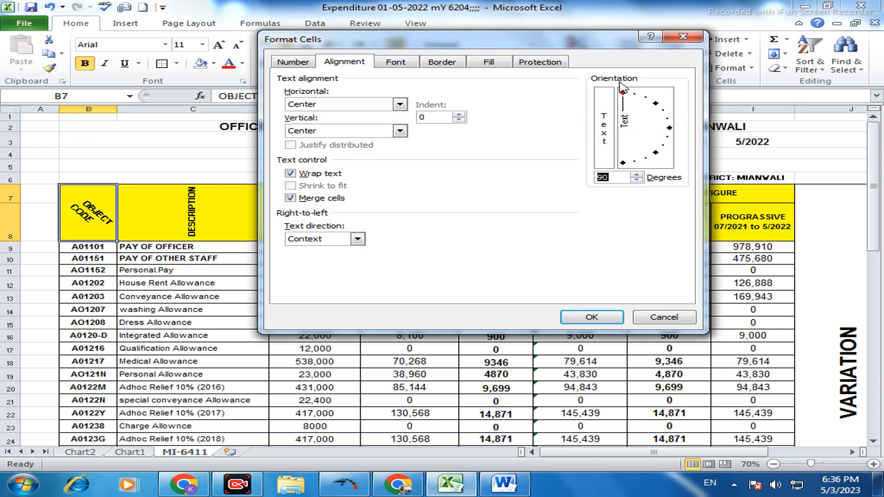
left_click(593, 317)
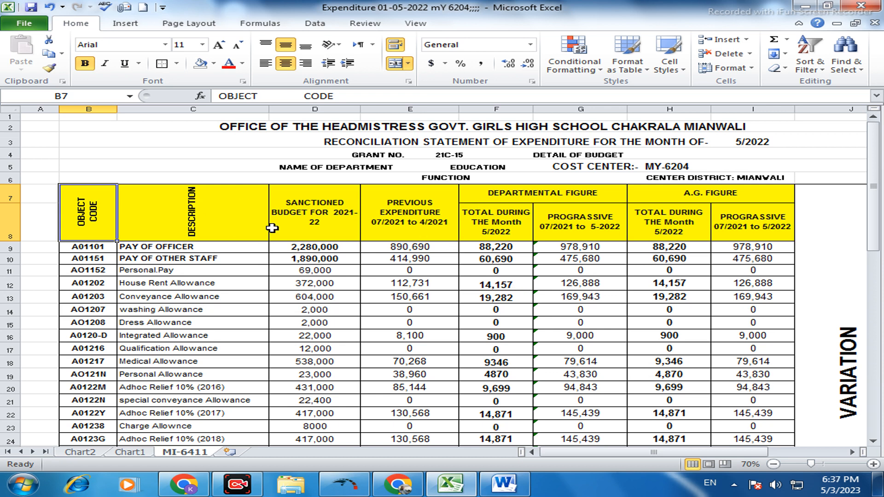
scroll(340, 206, "down", 4)
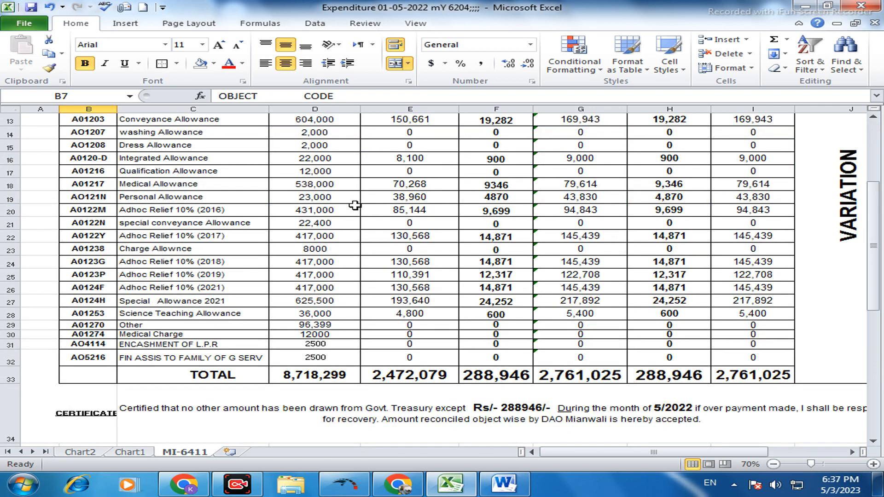
scroll(351, 238, "up", 1)
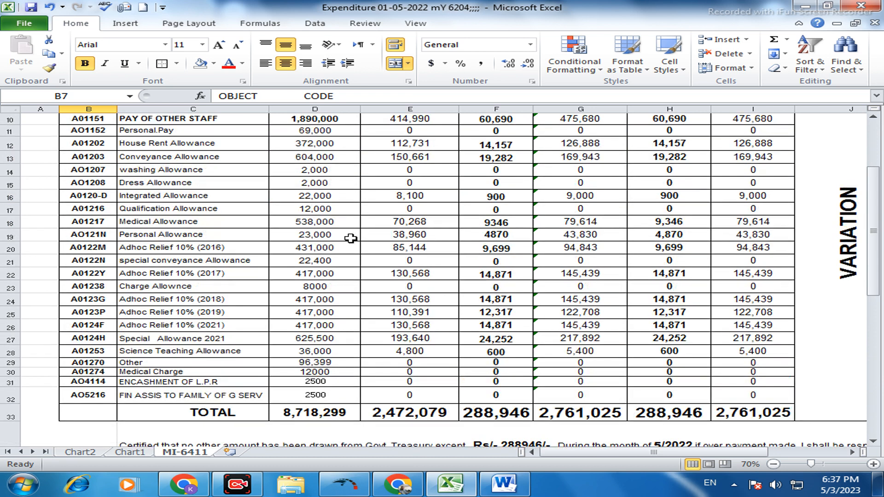
scroll(362, 236, "up", 2)
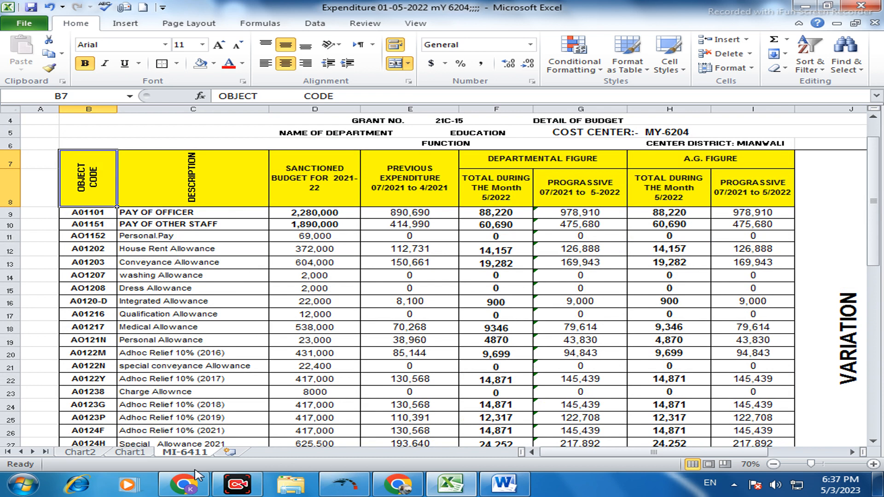
Switch to Chrome to show the videos page of the Office Work Education YouTube channel.
left_click(183, 484)
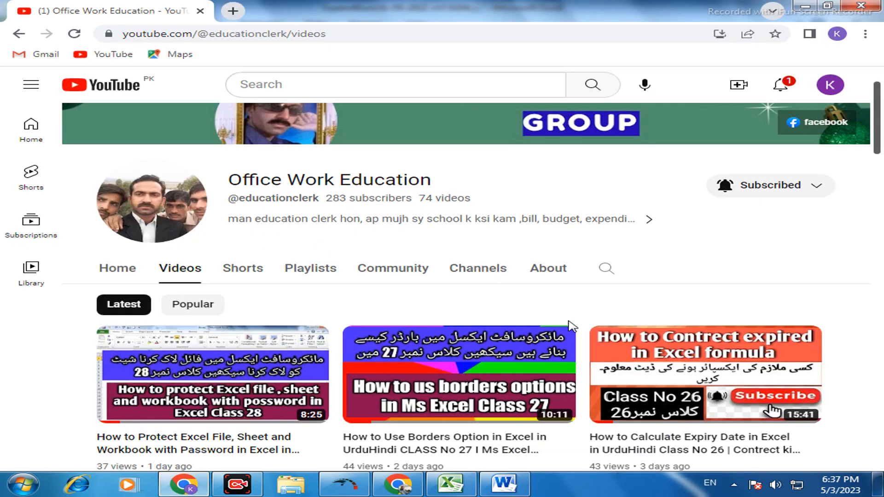